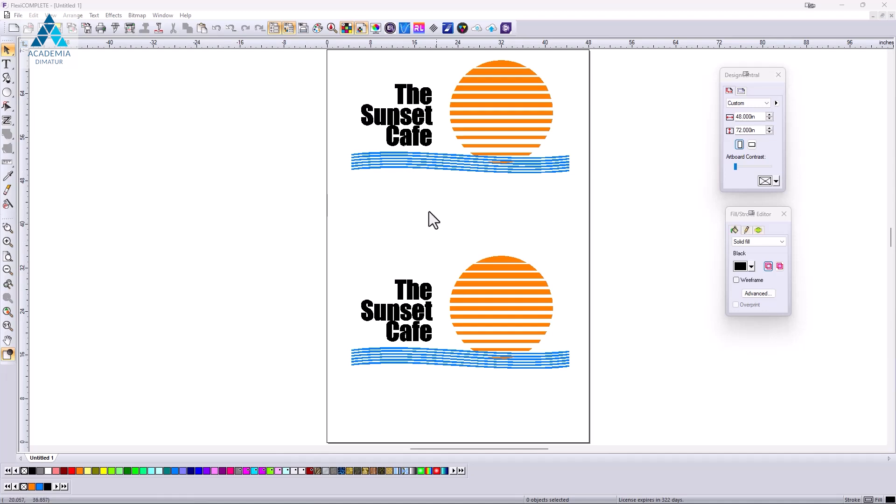
- Add the three-line text "The / Sunset / Cafe" in the empty area beside the artboard and enlarge it to about 16.3 in wide
click(8, 64)
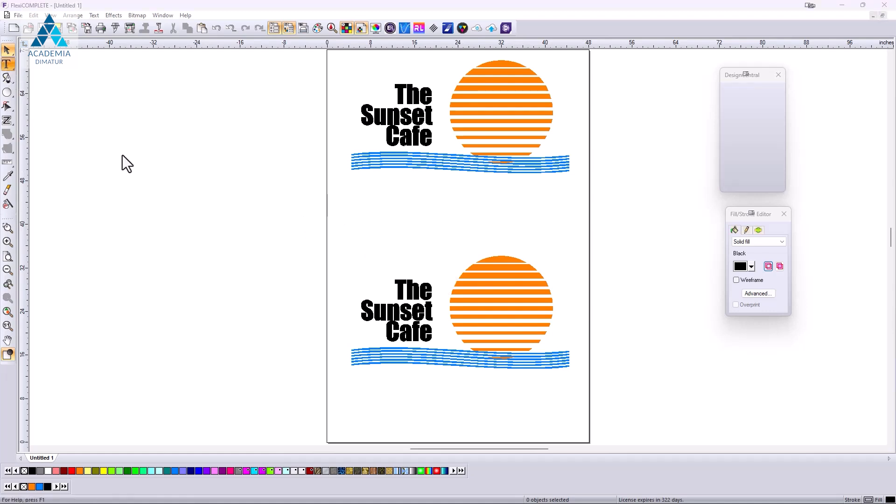
click(112, 124)
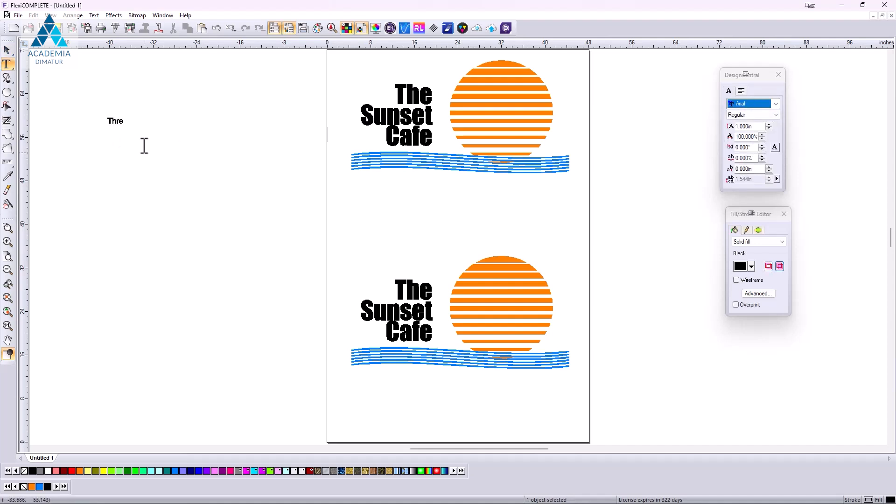
text(The)
key(Return)
text(Sunset)
click(7, 48)
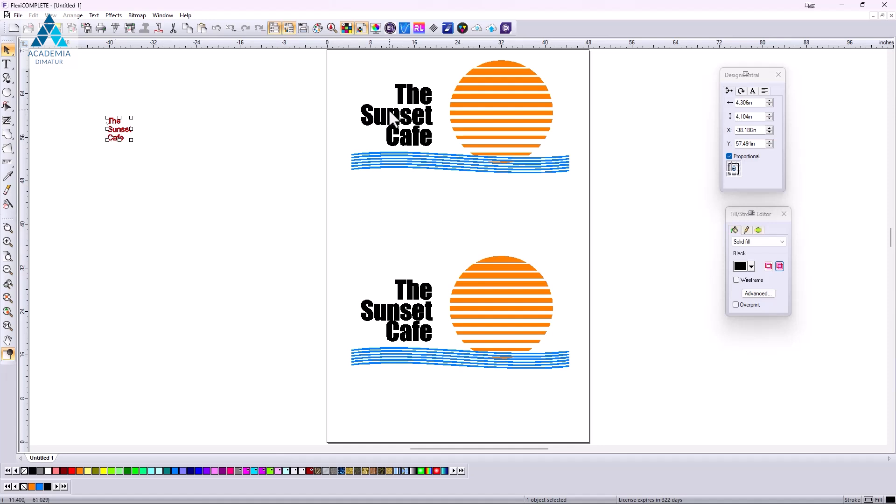
drag(132, 140, 162, 119)
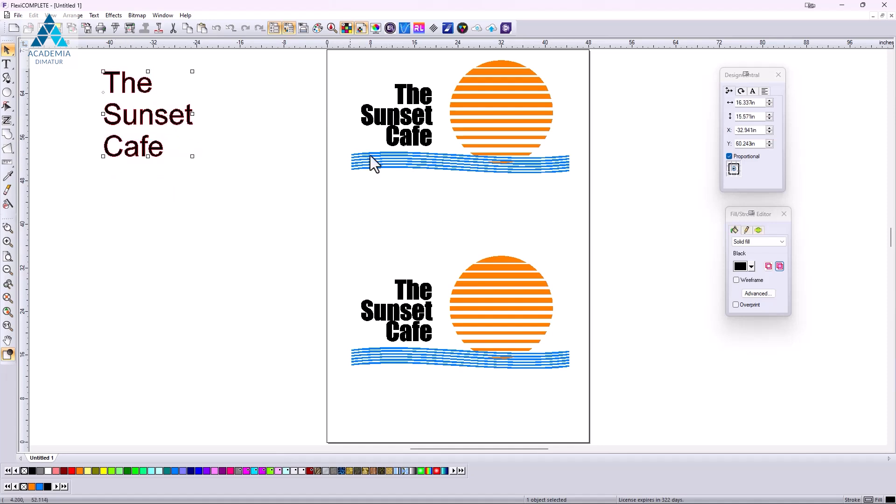
- Set the new text's font to Impact and tighten its line spacing to about 4.65 in
click(752, 91)
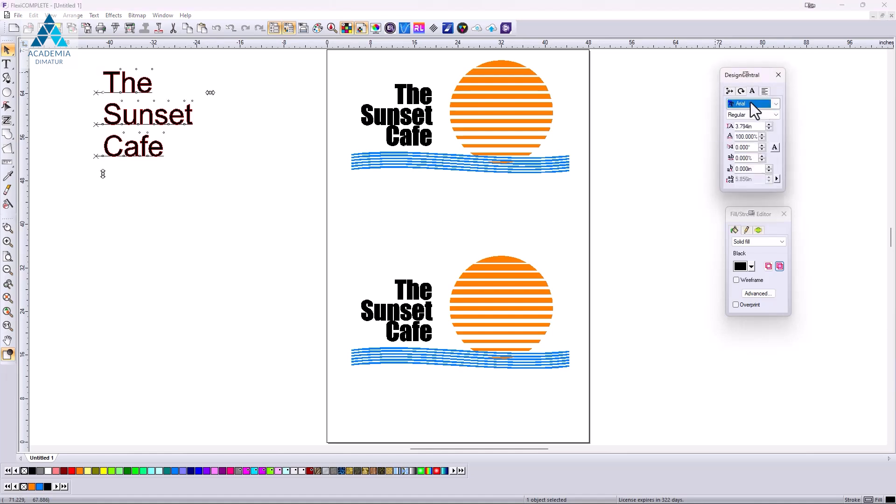
click(750, 102)
key(i)
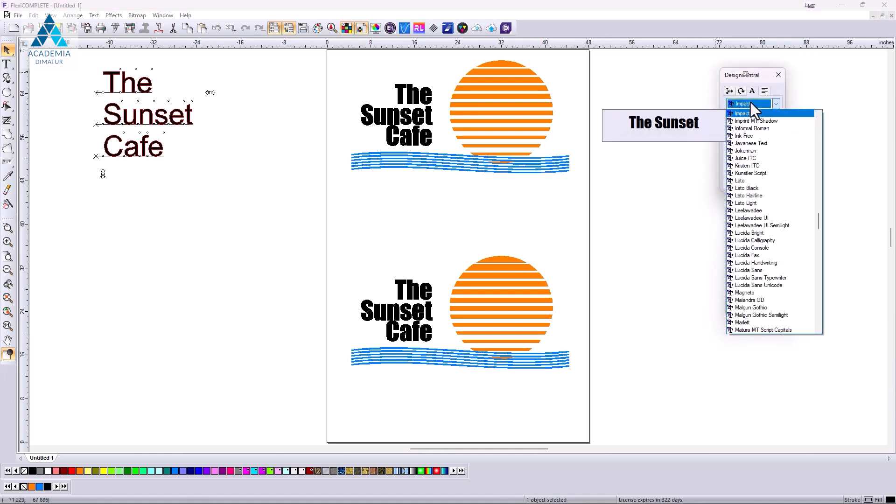
click(742, 114)
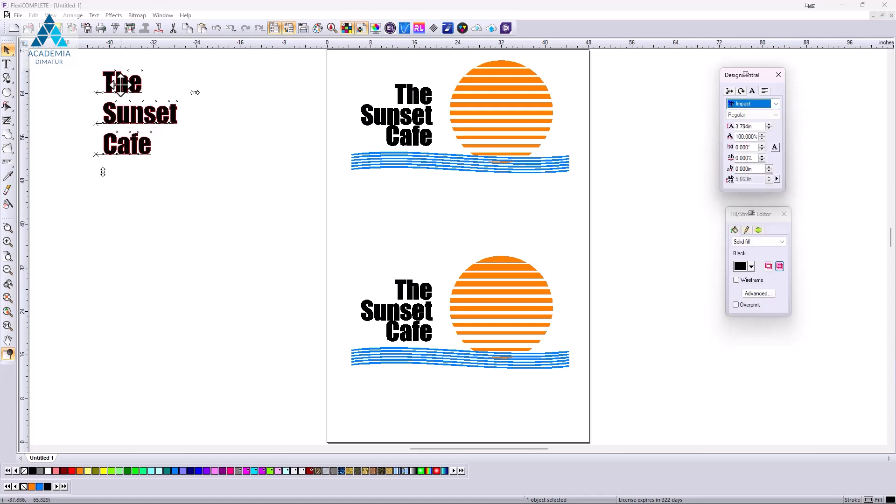
drag(102, 172, 102, 161)
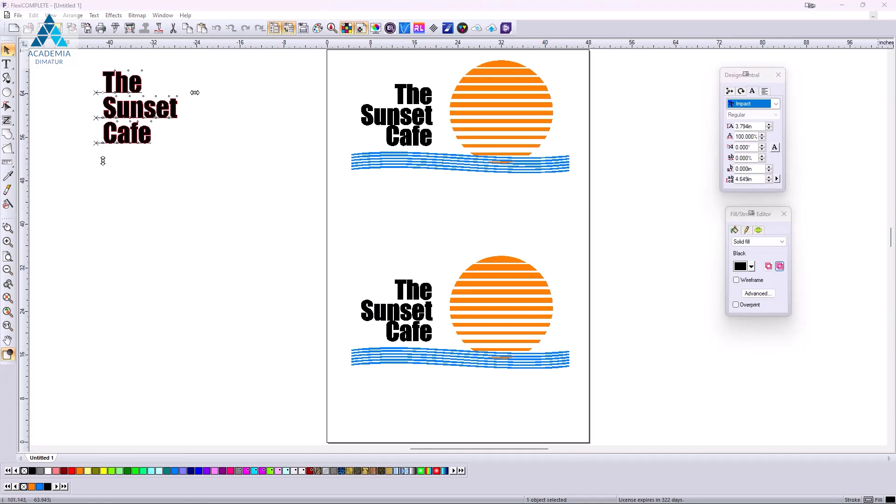
- Right-align the lines of the new text and reposition it, leaving room for a sun between it and the artboard
drag(128, 135, 218, 140)
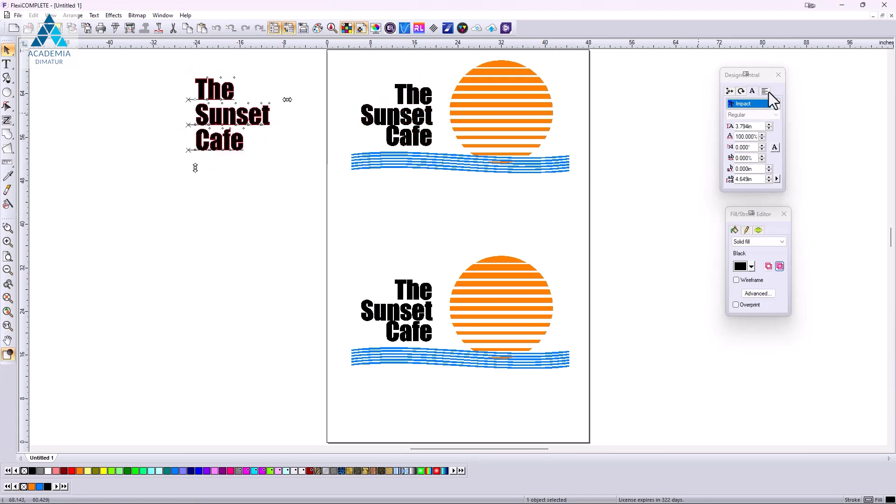
click(765, 91)
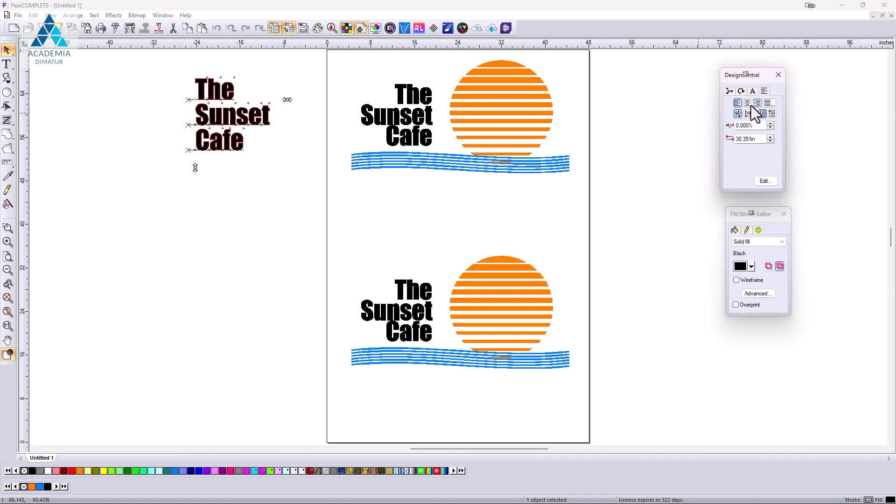
click(756, 102)
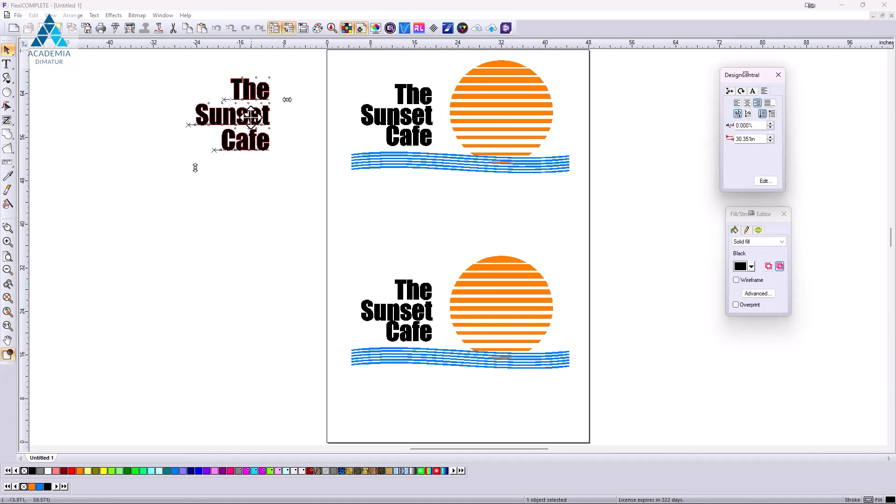
drag(245, 119, 133, 125)
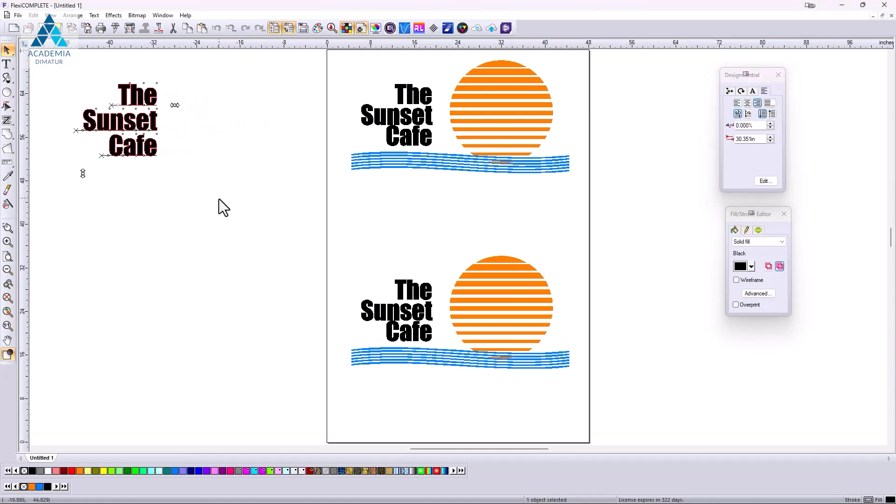
click(219, 206)
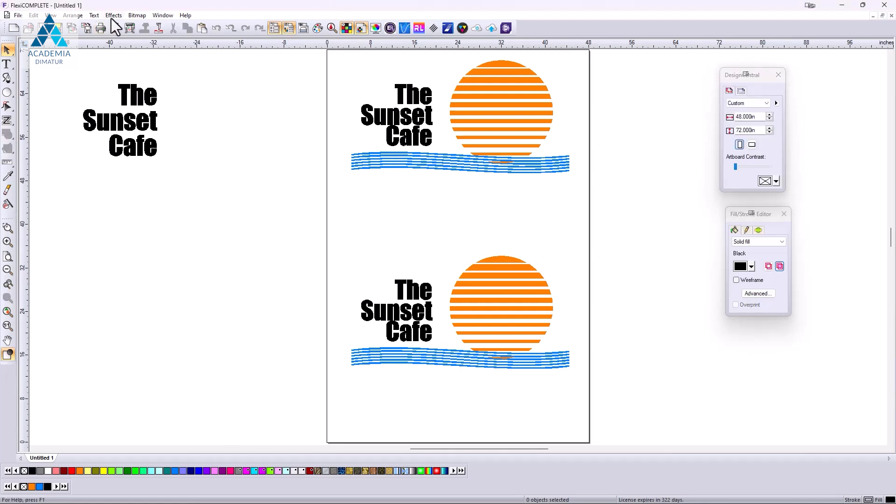
- Draw a circle with a radius of about 10.5 in between the new text and the artboard and fill it with Rust Orange
click(8, 93)
drag(221, 122, 220, 66)
drag(236, 116, 241, 113)
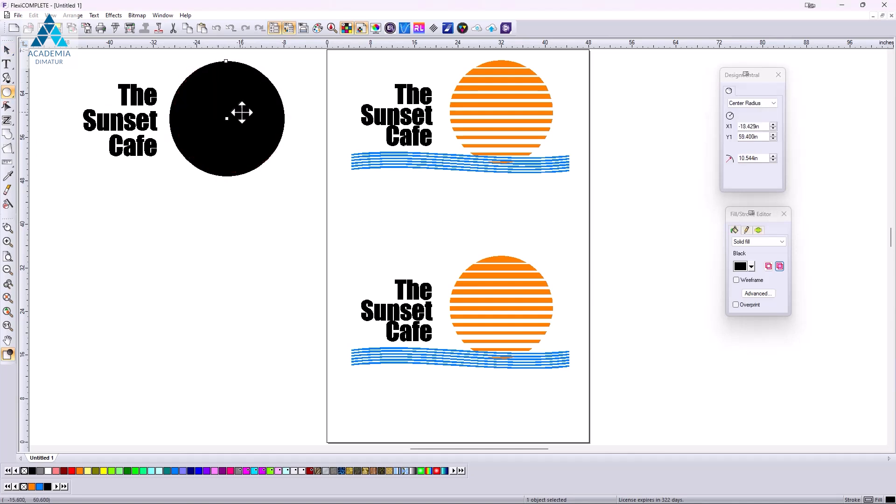
click(79, 470)
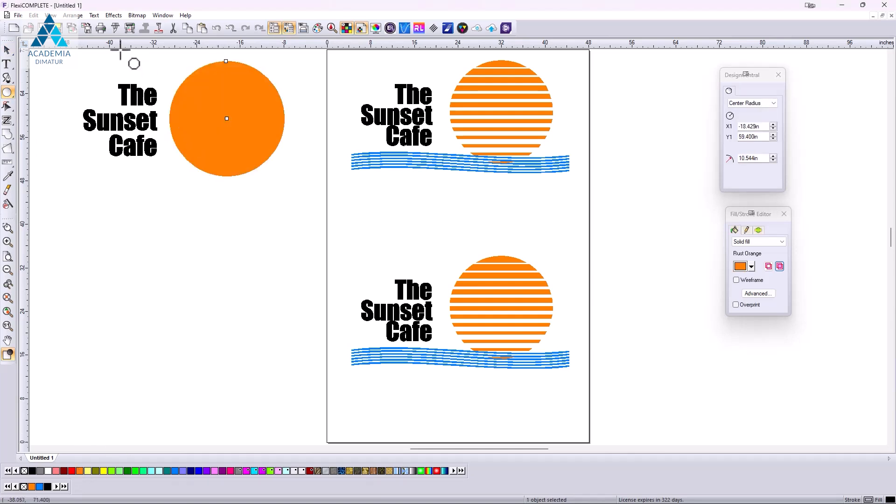
- Apply a Gradient Stripe effect with 12 stripes to the orange circle
click(114, 22)
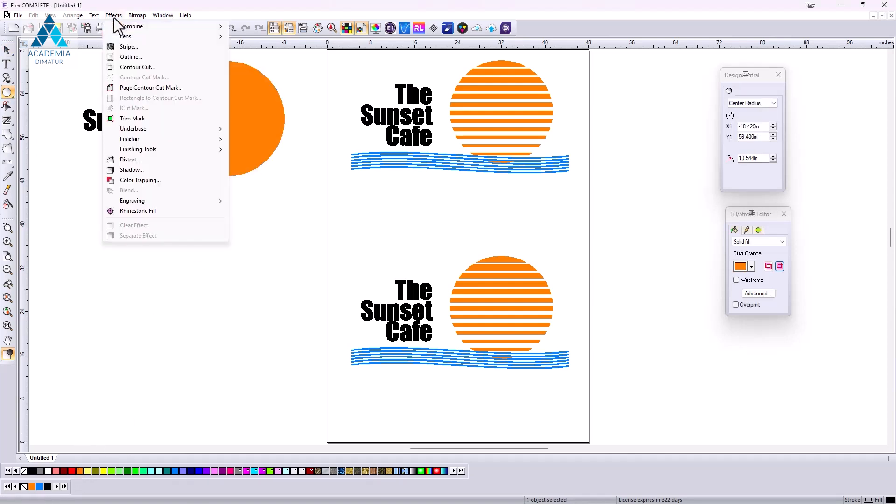
click(128, 46)
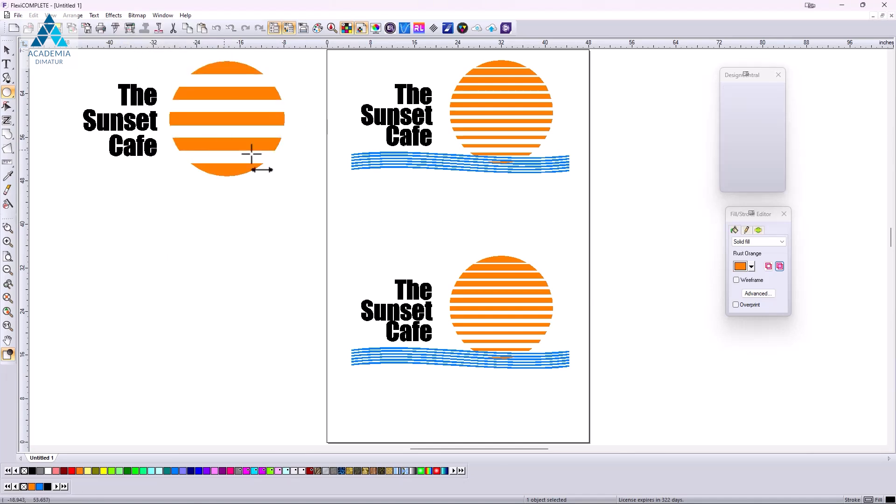
click(758, 114)
click(757, 114)
click(757, 115)
click(757, 115)
click(757, 115)
click(758, 115)
click(758, 115)
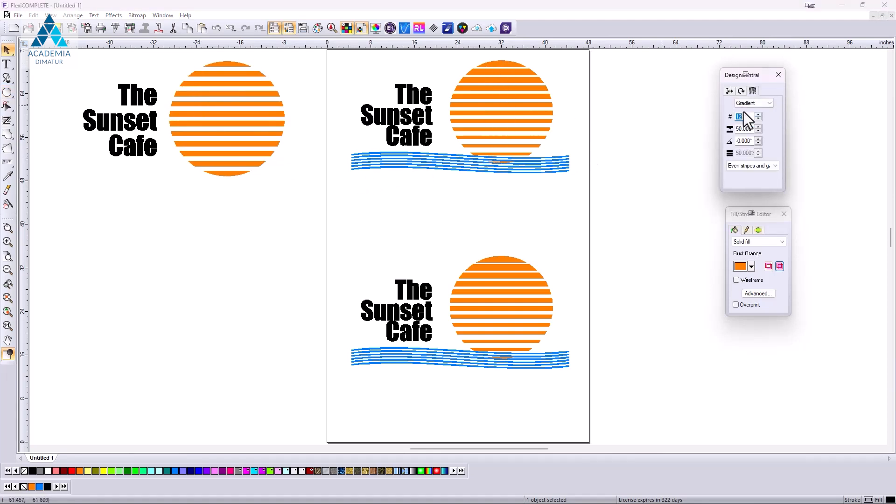
- Vary the stripes and gaps of the sun at about 74.4% so the stripes thin out toward its lower edge
click(775, 167)
click(766, 186)
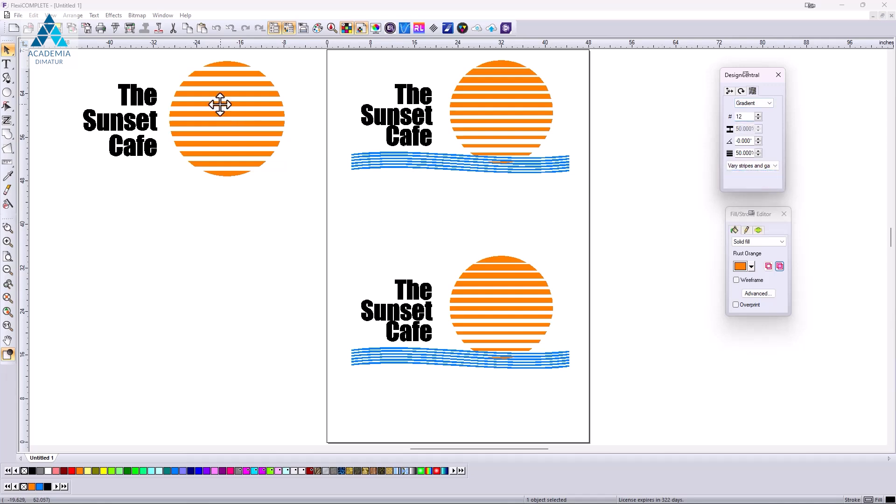
drag(233, 64, 231, 70)
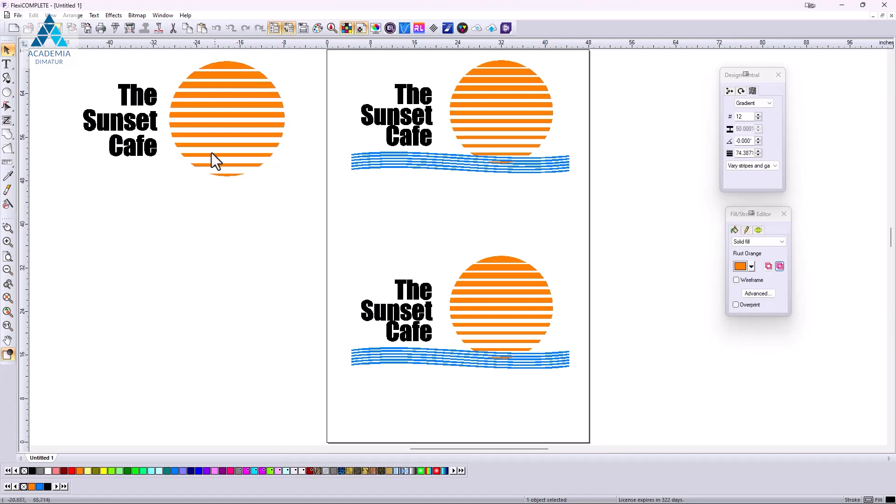
click(205, 231)
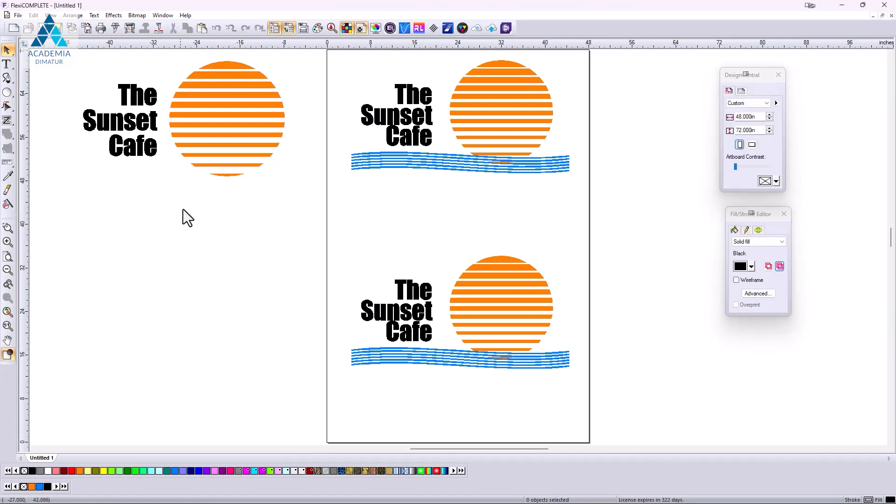
- Draw a thin horizontal rectangle about 44.6 in wide and 0.43 in high beneath the new text and sun
click(6, 93)
click(26, 94)
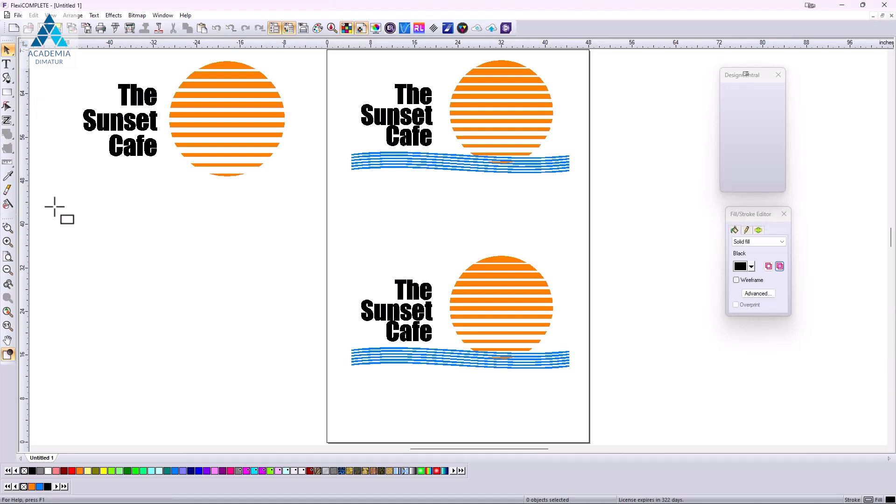
drag(61, 186, 304, 186)
click(8, 50)
- Step and repeat the thin rectangle into one column of 6 rows with 0.350 in vertical spacing, and fill the bars with Sky Blue
click(72, 15)
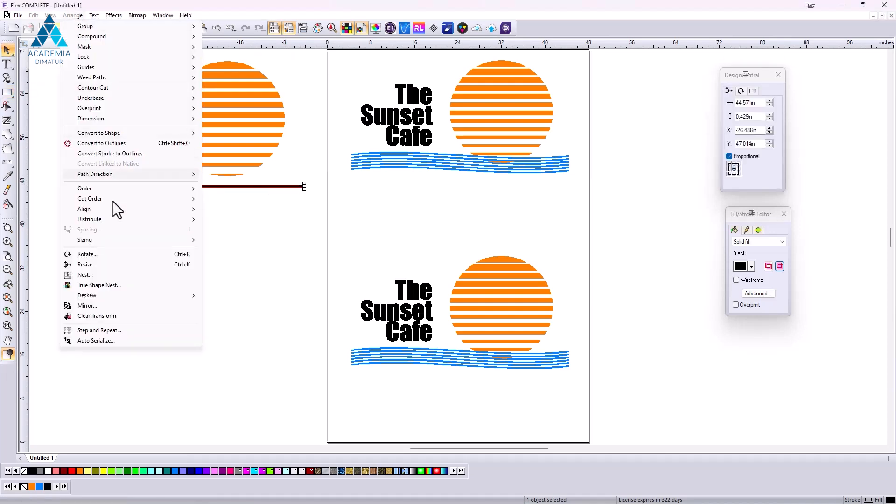
click(105, 329)
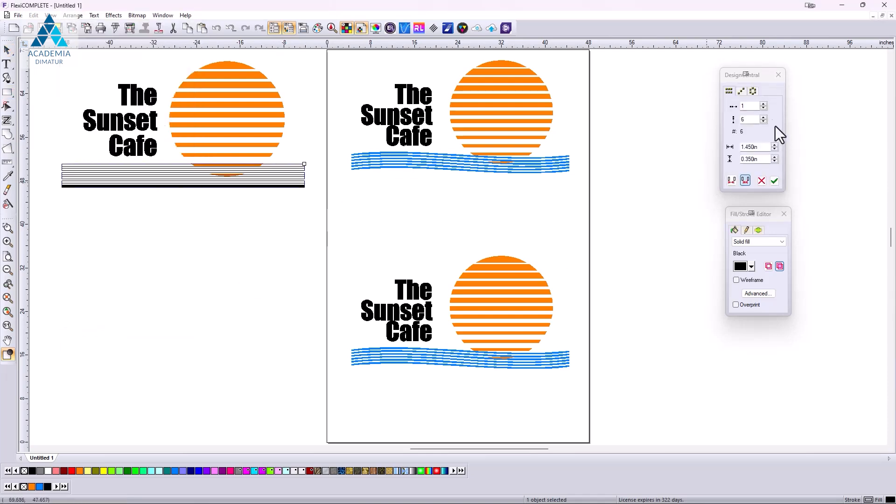
click(774, 180)
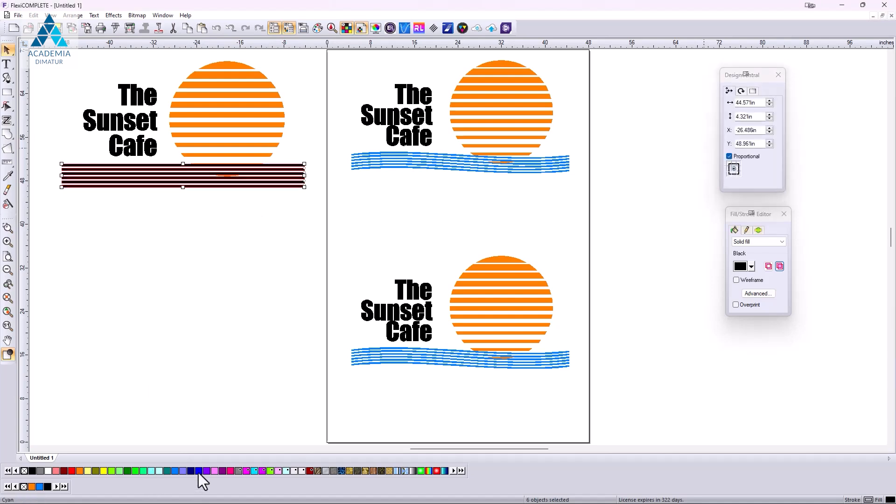
click(175, 470)
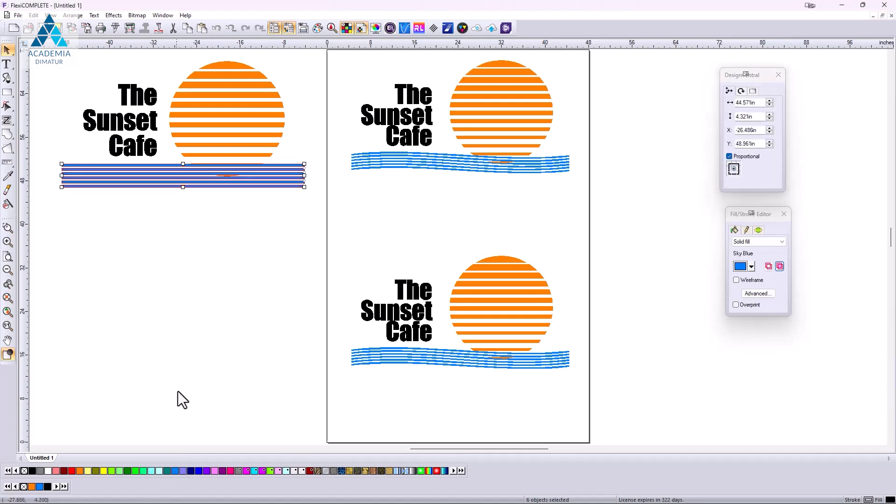
- Distort the six blue bars into a wave shape using the Distort effect's wavy preset
click(113, 16)
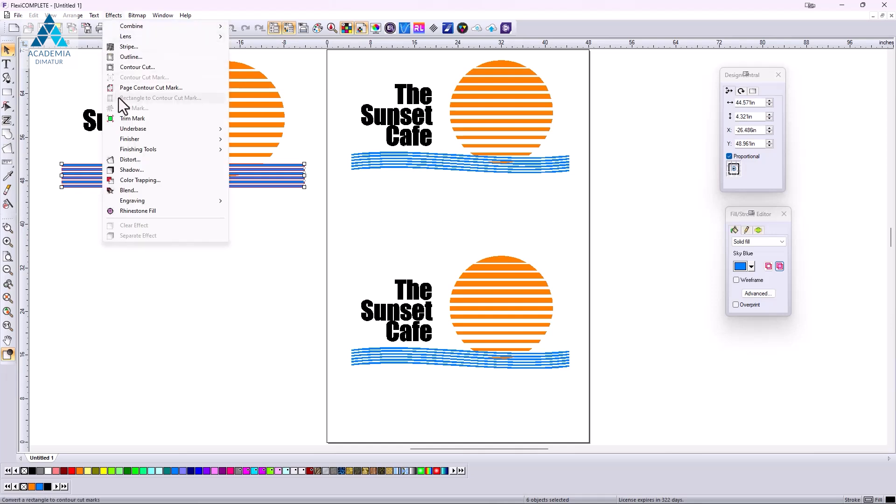
click(146, 160)
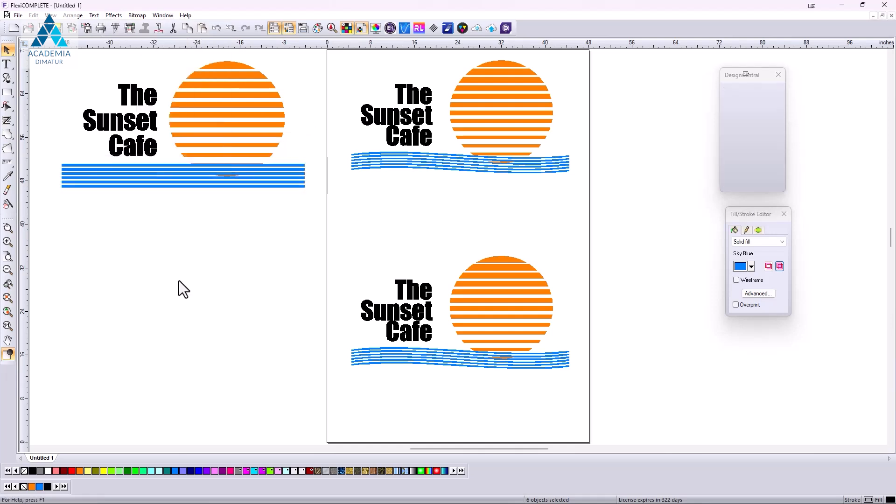
click(744, 108)
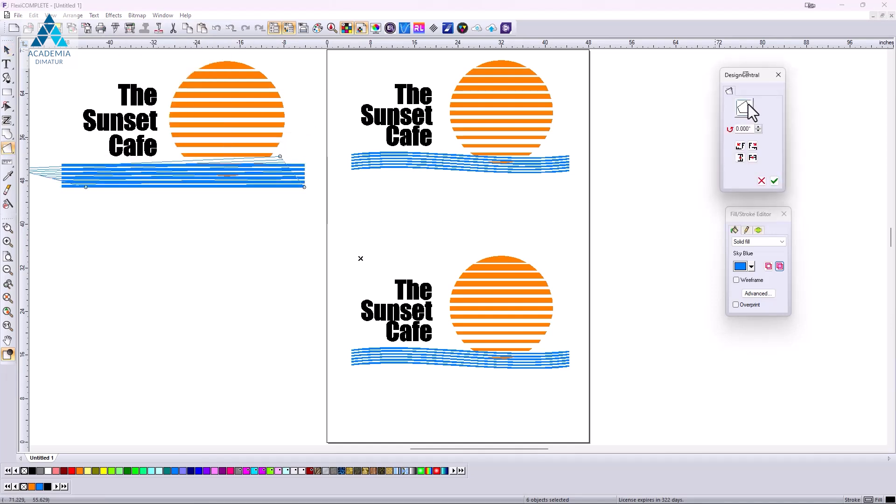
click(758, 159)
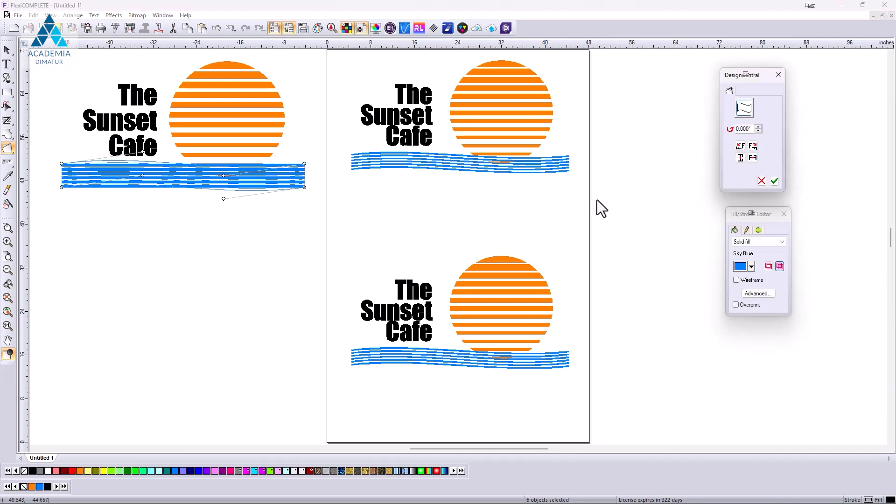
drag(305, 188, 304, 189)
click(774, 181)
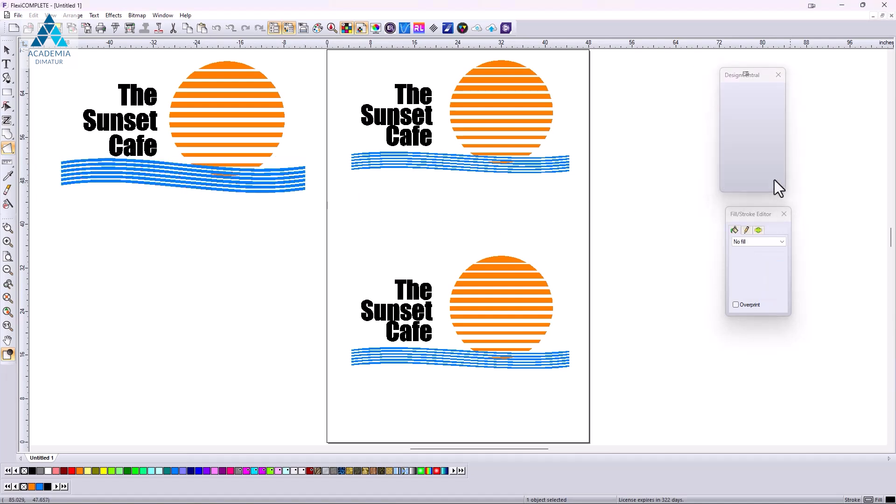
click(170, 293)
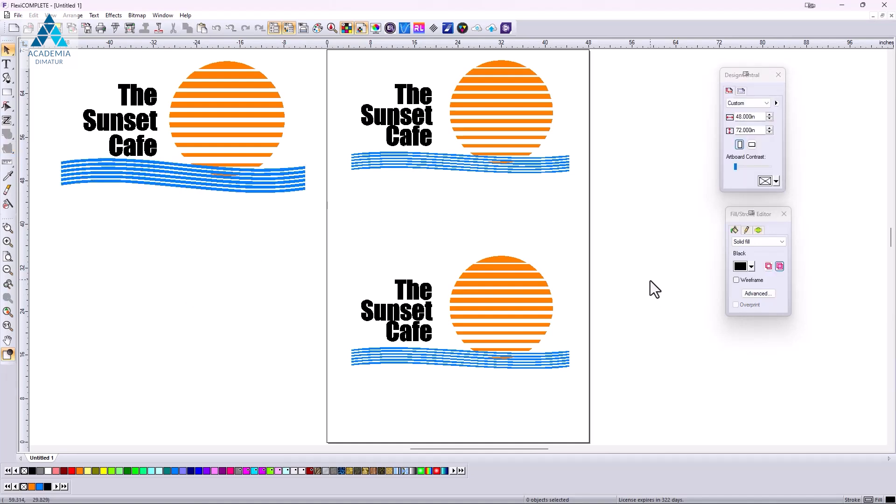
- Delete the entire newly built practice logo beside the artboard
drag(55, 54, 318, 219)
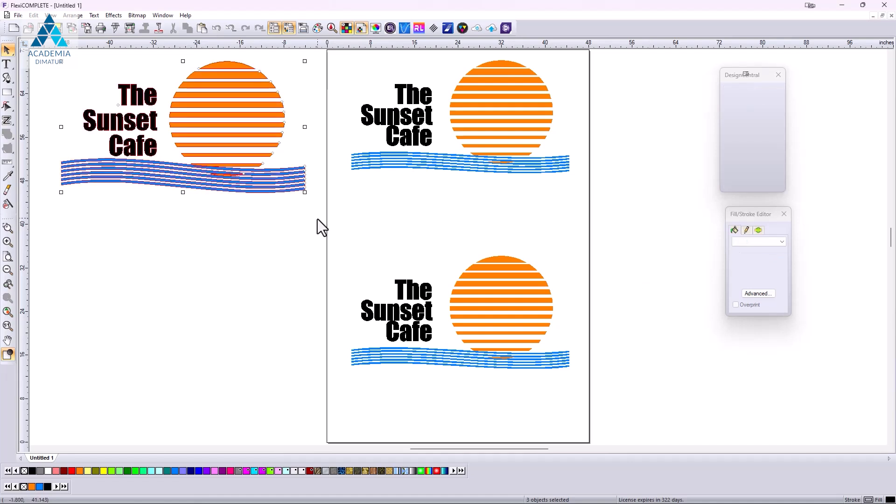
key(Delete)
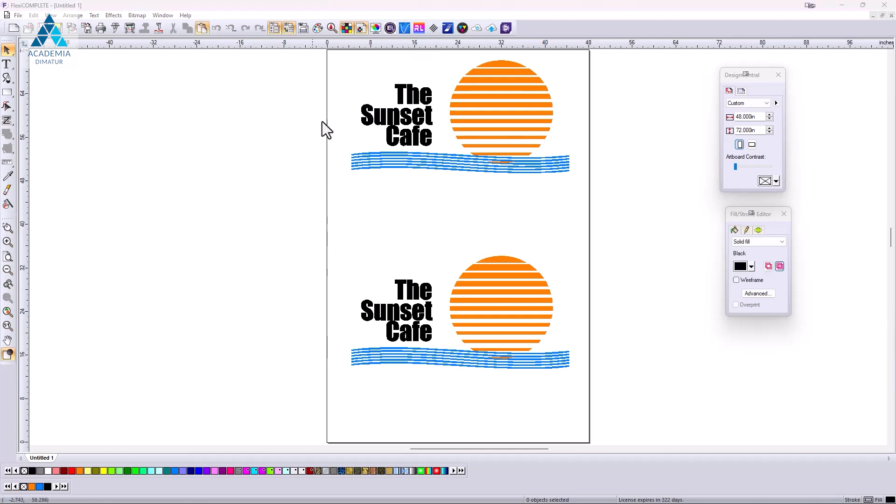
- Transfer the two Sunset Cafe logos from the artboard to the toolpath and machining program
click(391, 28)
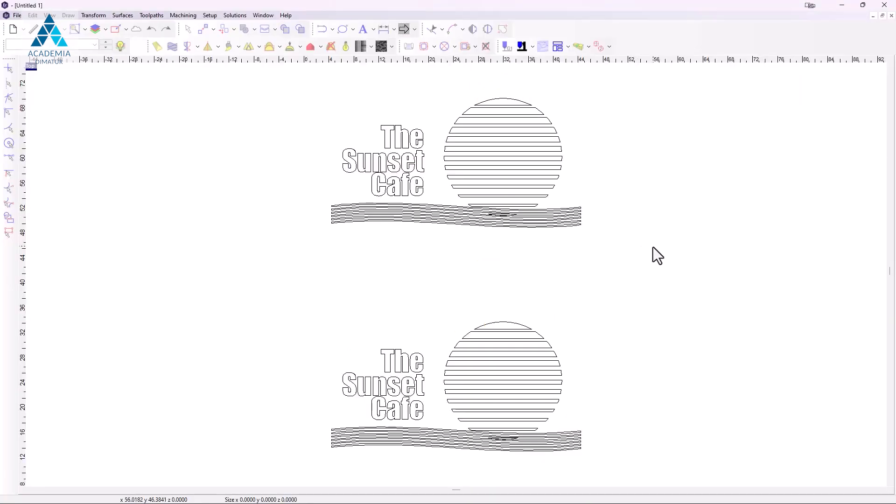
- Define a 48 by 72 in plate 2 in thick, and shift both logos down within it
click(117, 31)
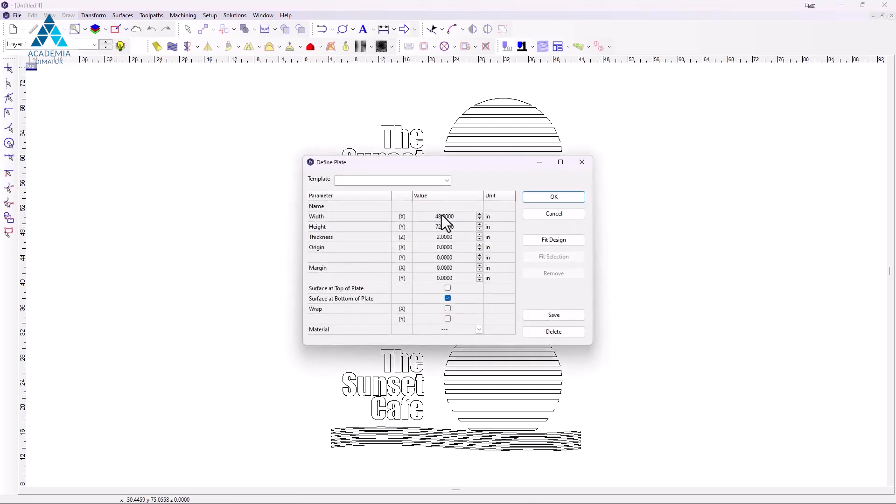
click(554, 198)
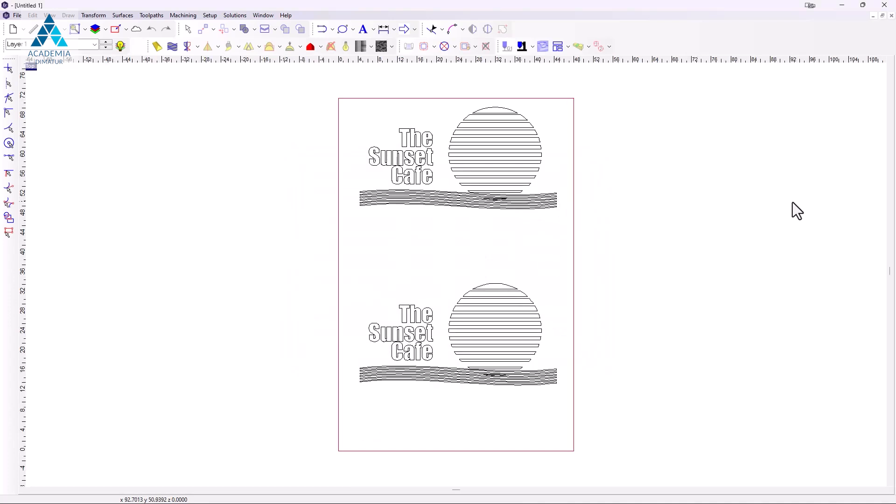
drag(323, 78, 594, 412)
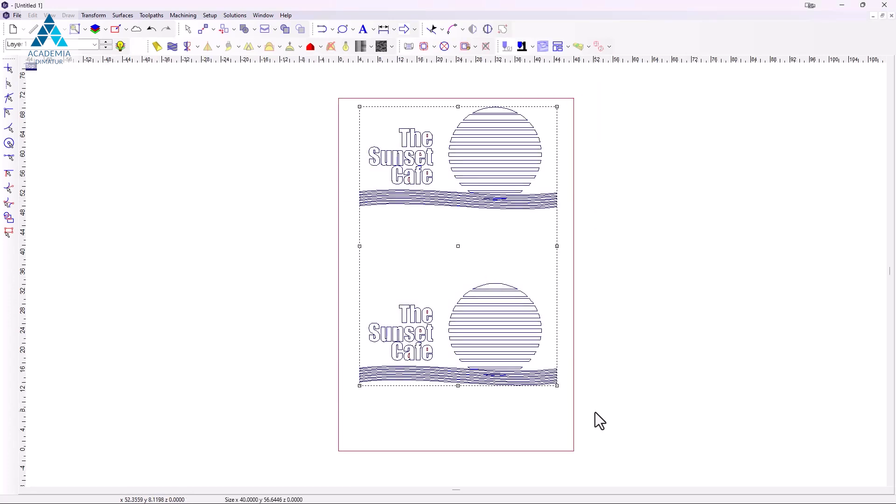
key(Down)
key(Down)
key(Down)
key(Down)
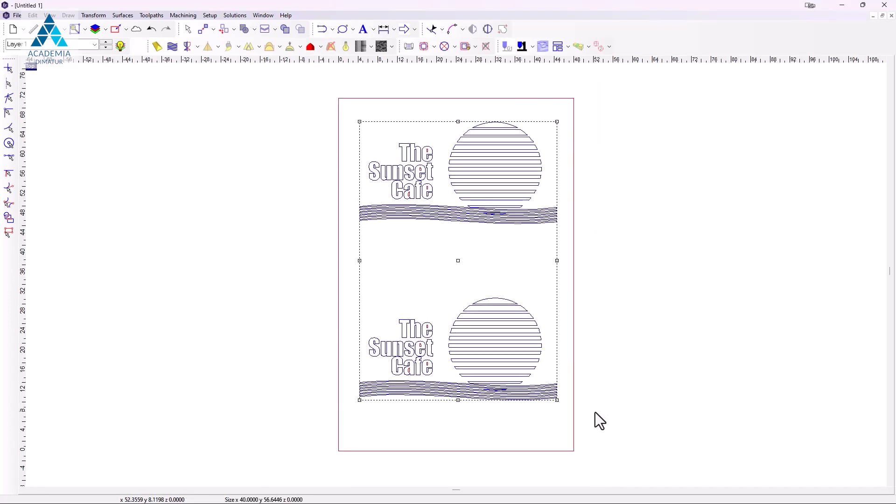
click(651, 275)
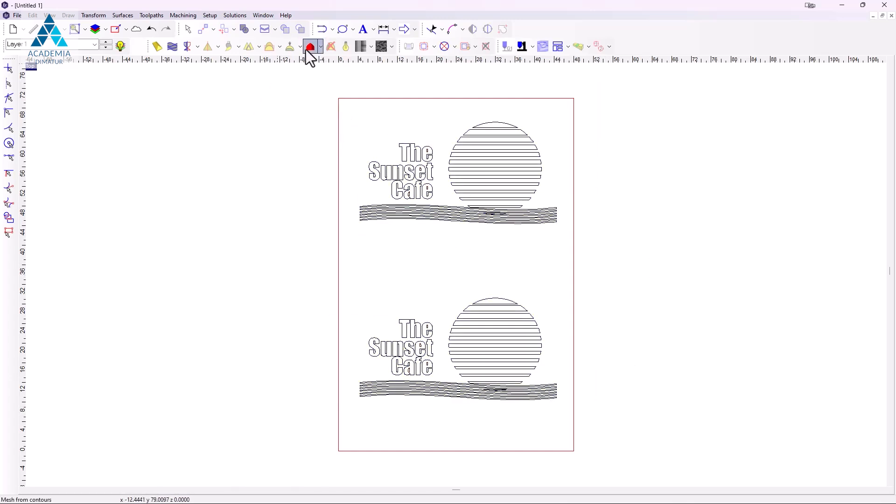
- Draw a rectangular border about 45.2 by 25.7 in around the upper logo
click(351, 29)
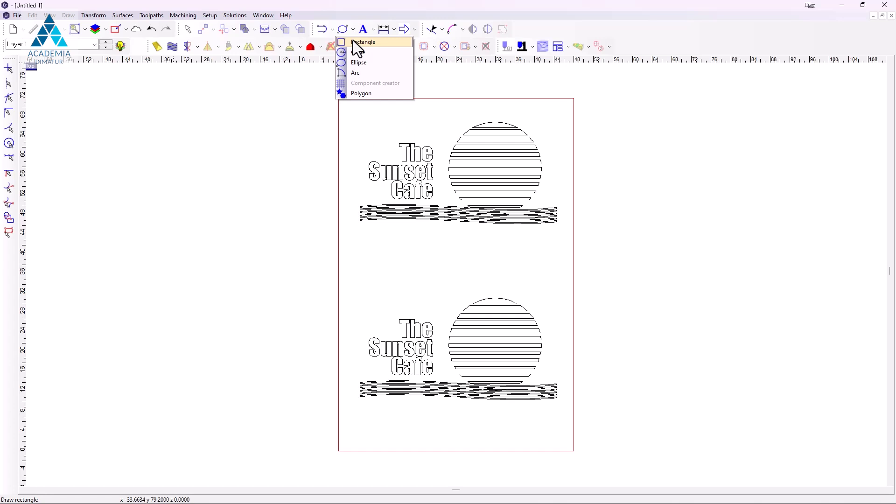
click(353, 42)
click(358, 104)
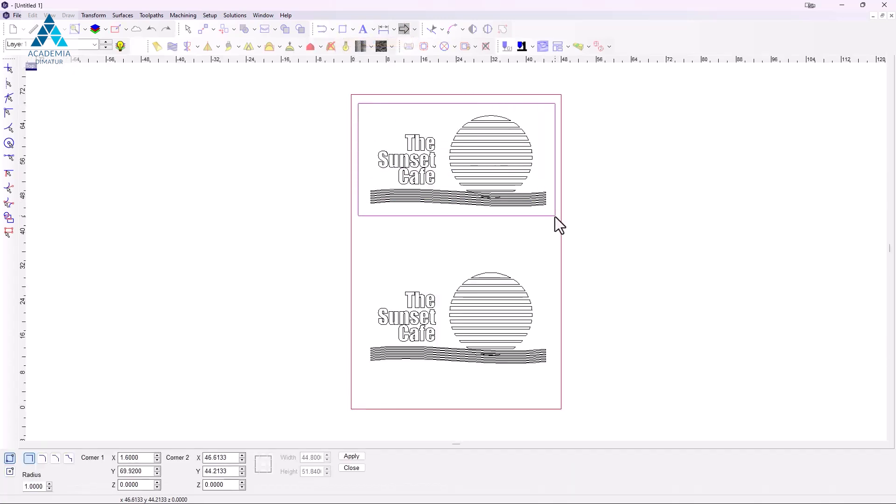
click(555, 217)
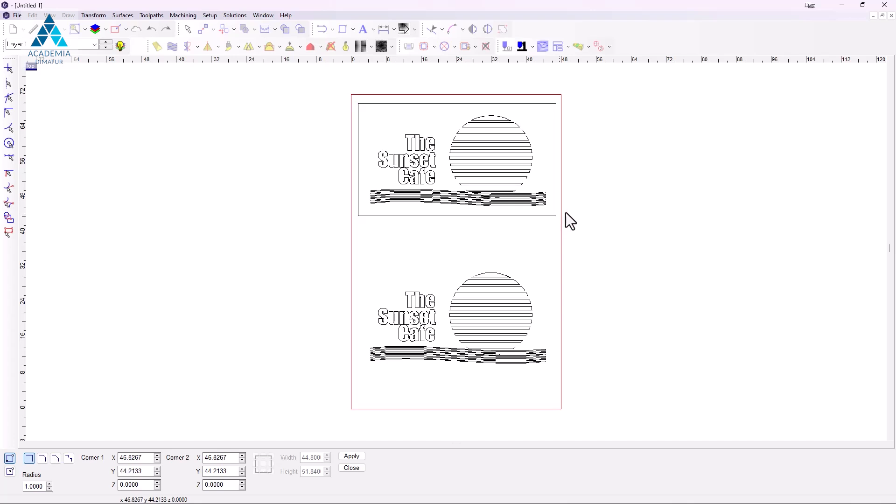
key(Escape)
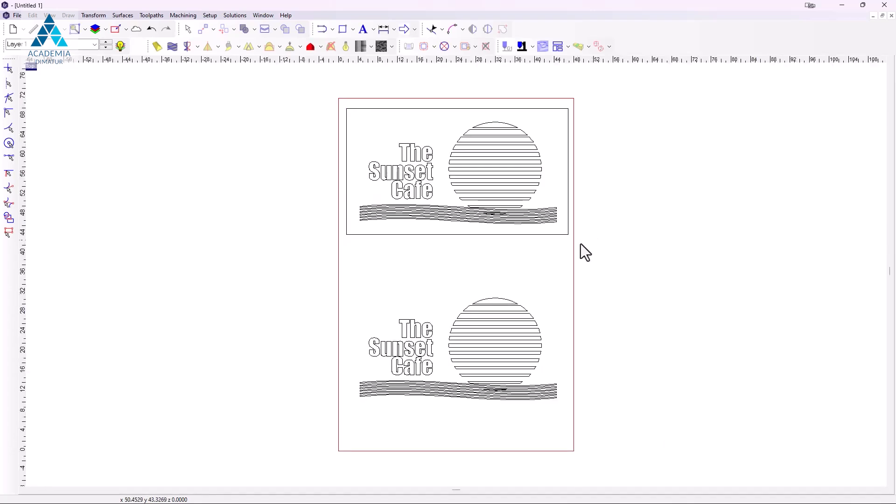
- Hatch fill the bordered upper logo 0.6 in deep with a 1/2" end mill for fill, 1/4" for fine and 1/16" for clean
mouse_move(597, 245)
mouse_down()
mouse_move(335, 108)
mouse_move(304, 112)
mouse_up()
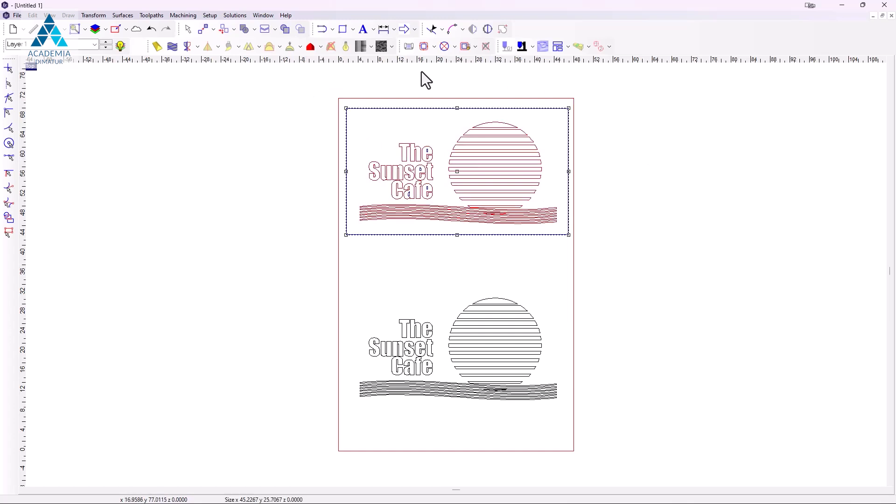
click(434, 47)
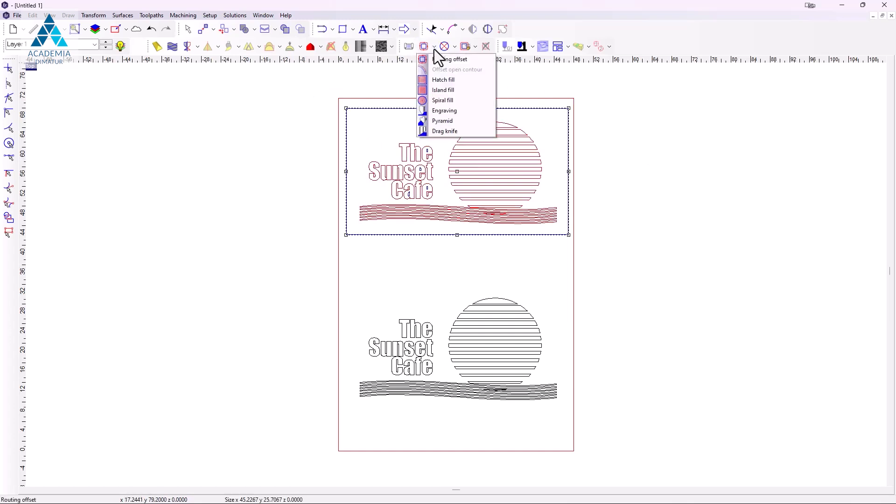
click(452, 80)
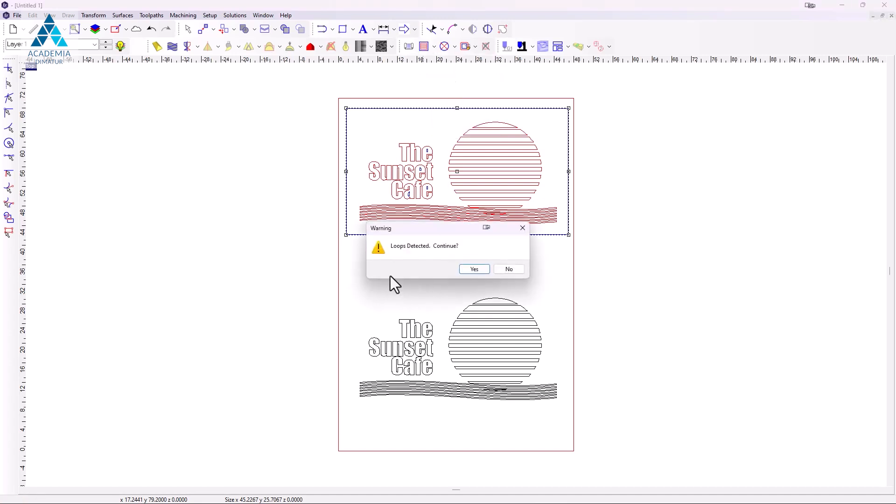
click(480, 272)
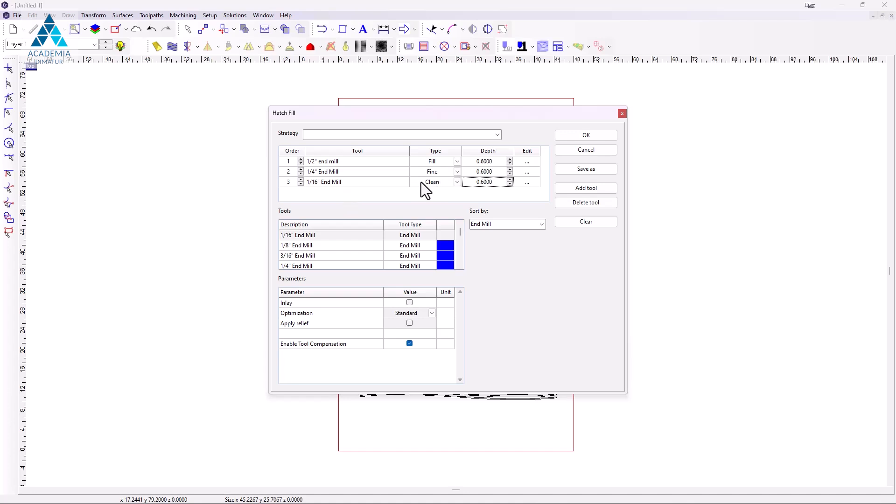
click(586, 136)
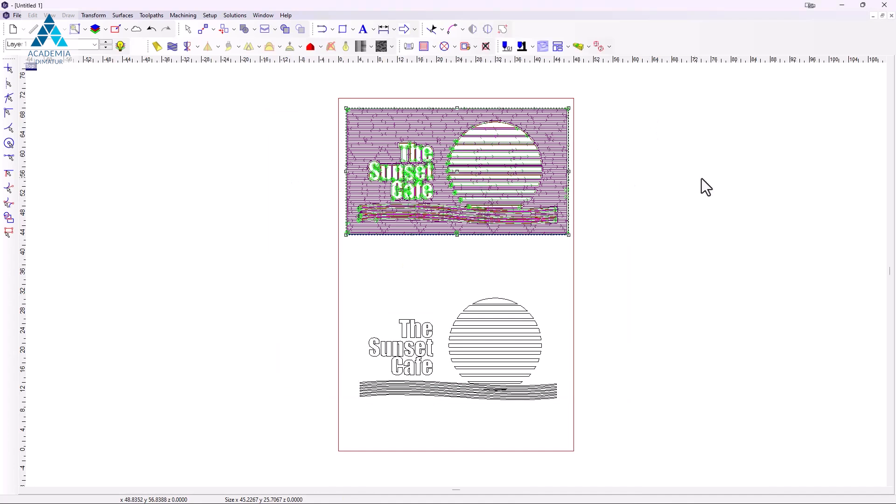
click(708, 188)
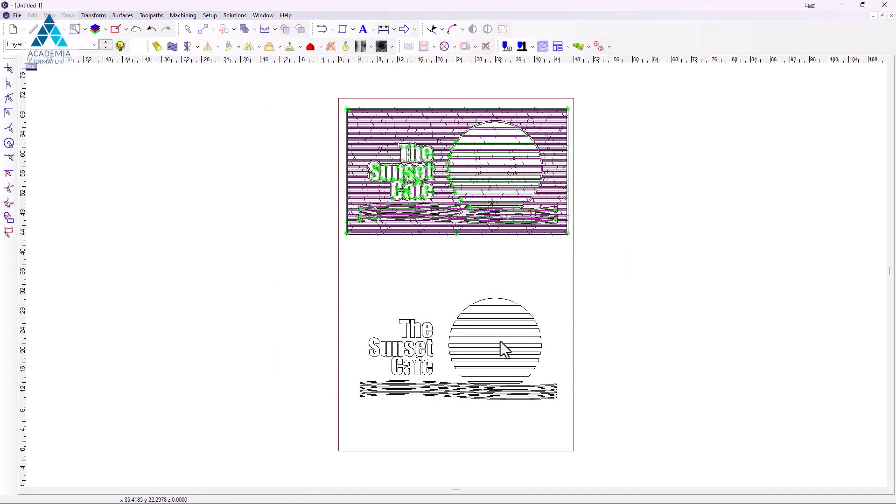
- Delete the wavy bars from the lower logo, and group its remaining lettering and striped sun
drag(372, 417, 351, 374)
key(Delete)
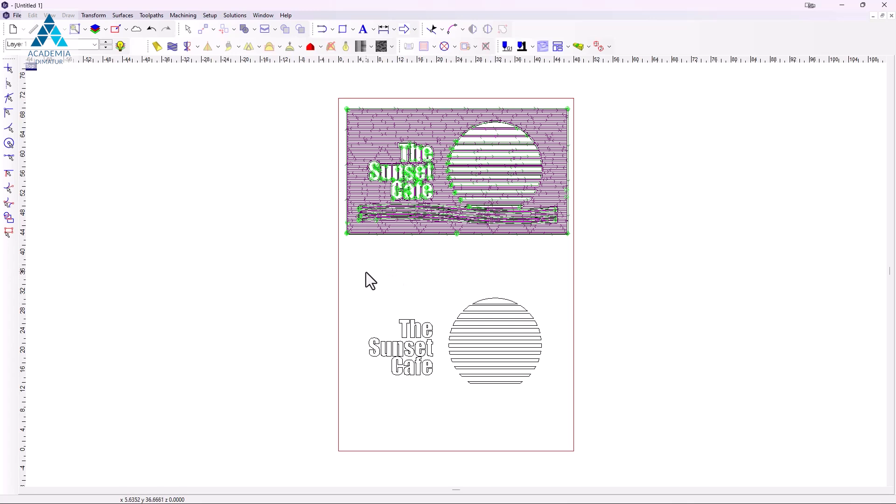
drag(360, 280, 555, 394)
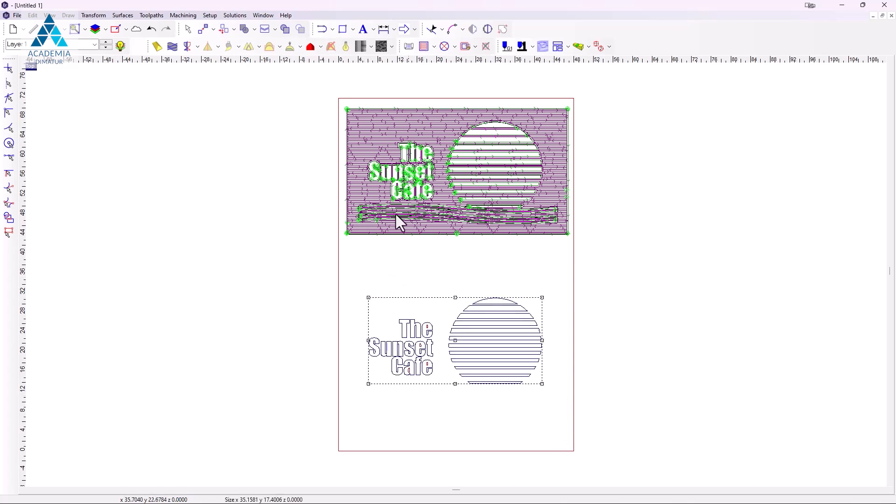
click(285, 31)
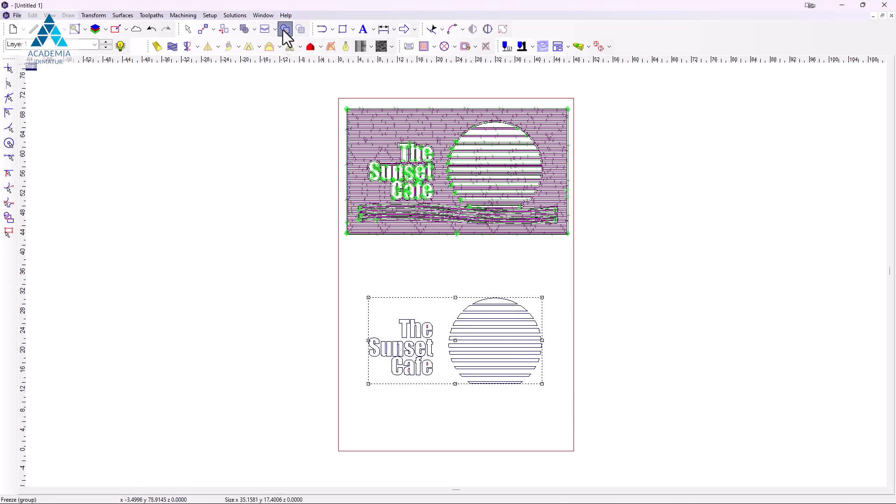
- Draw an ellipse about 43.6 by 31.4 in around the lower logo
click(353, 29)
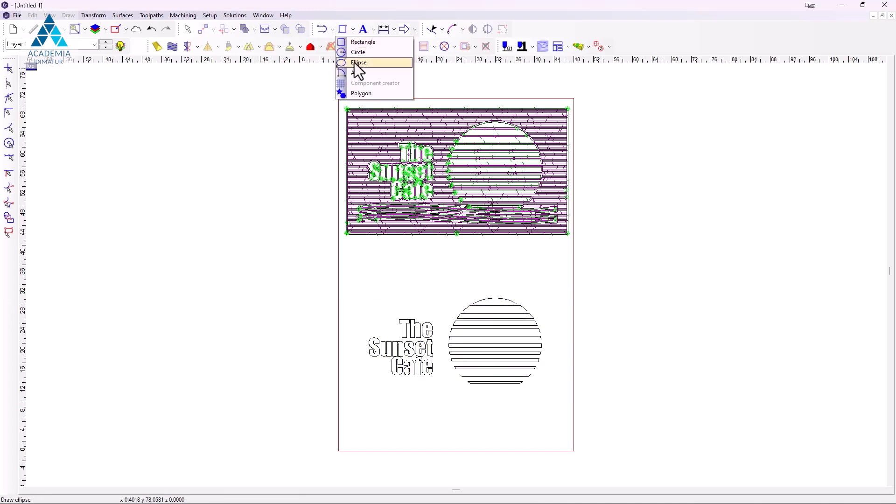
click(355, 63)
click(364, 253)
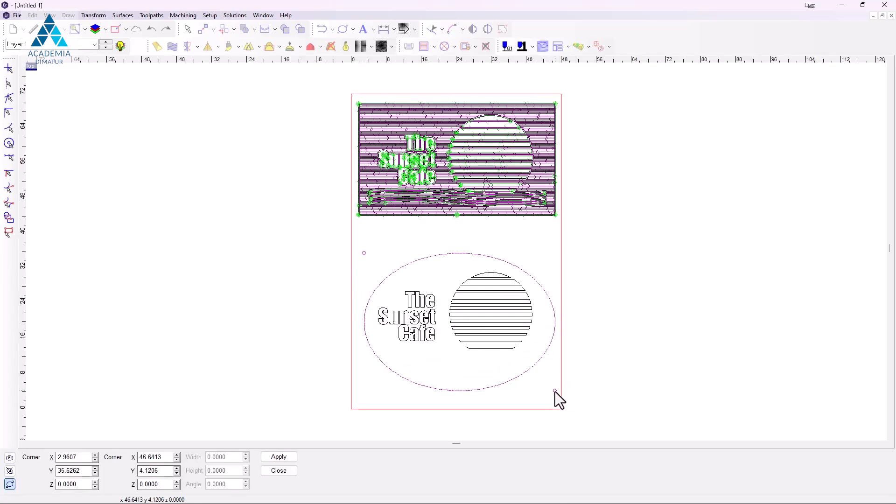
click(555, 391)
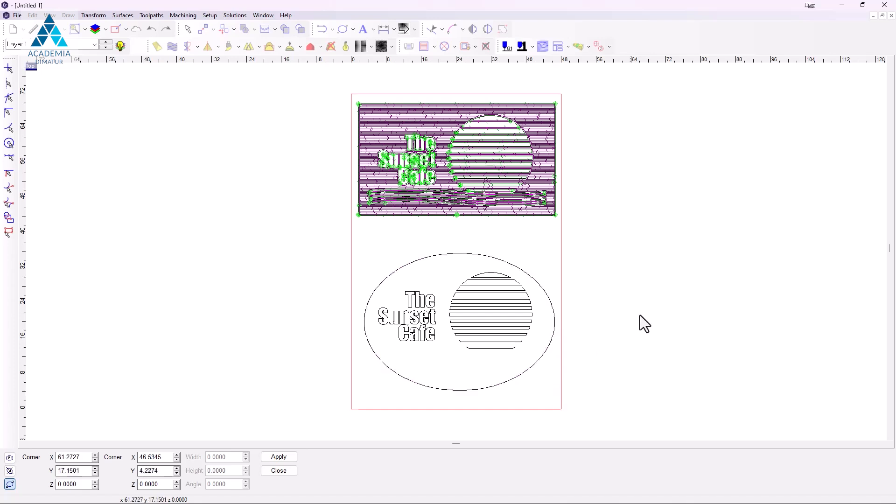
click(284, 472)
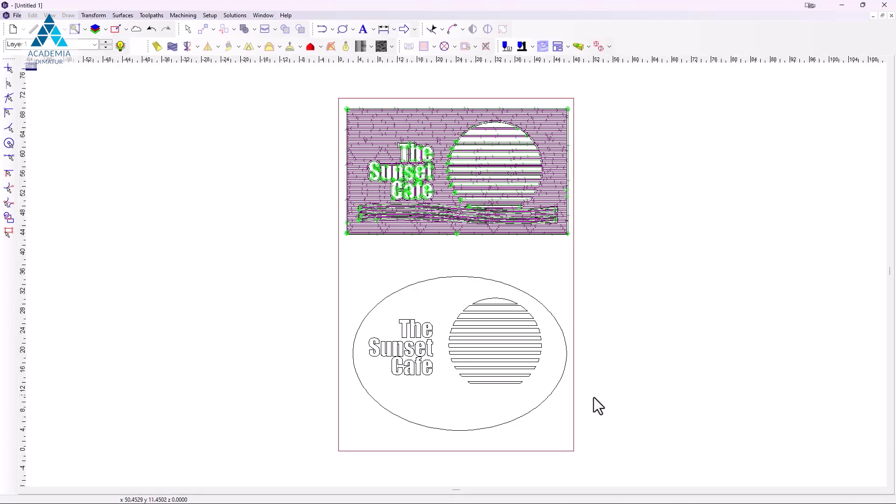
- Move the grouped lettering and sun slightly up and to the left inside the ellipse
click(450, 280)
click(676, 304)
click(480, 359)
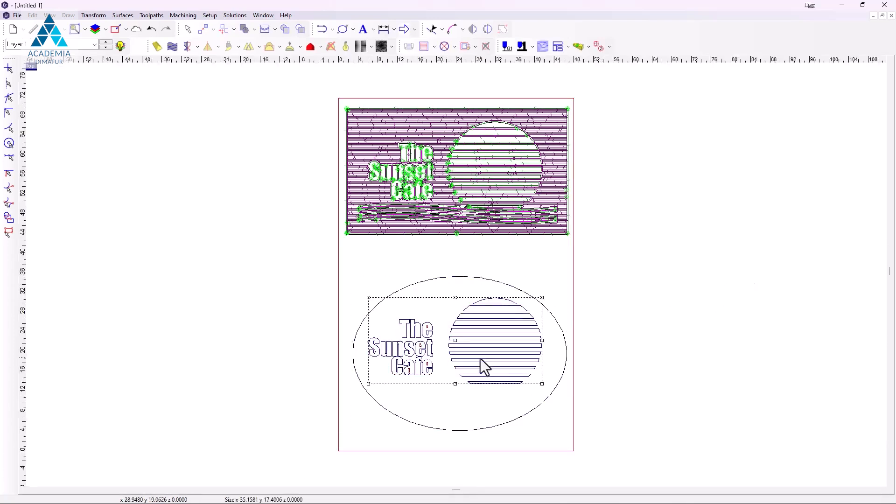
drag(456, 347, 453, 344)
click(695, 271)
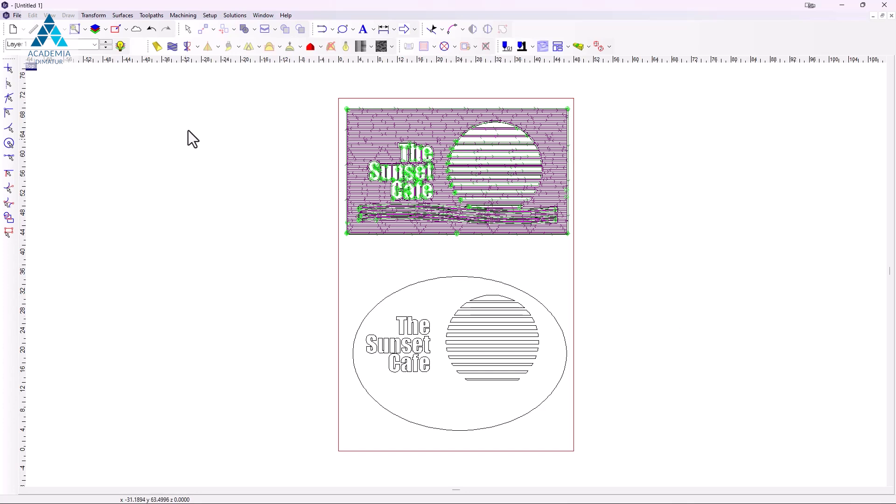
click(17, 16)
mouse_move(33, 46)
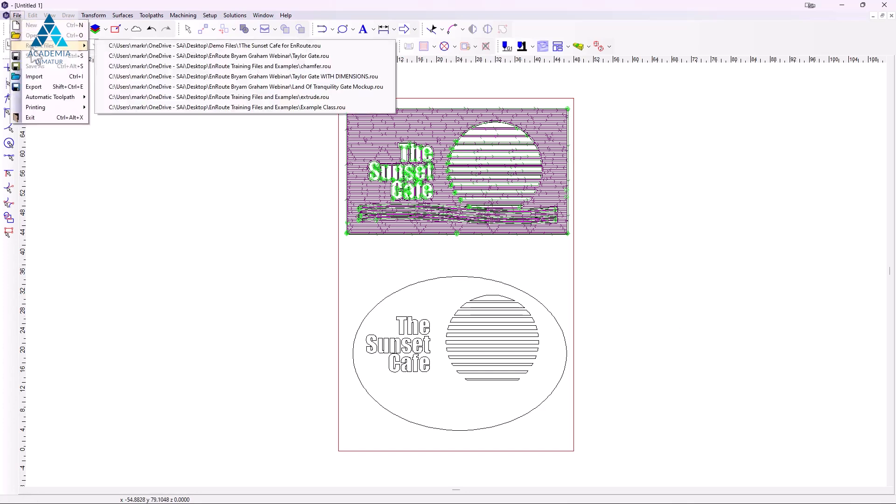
click(34, 76)
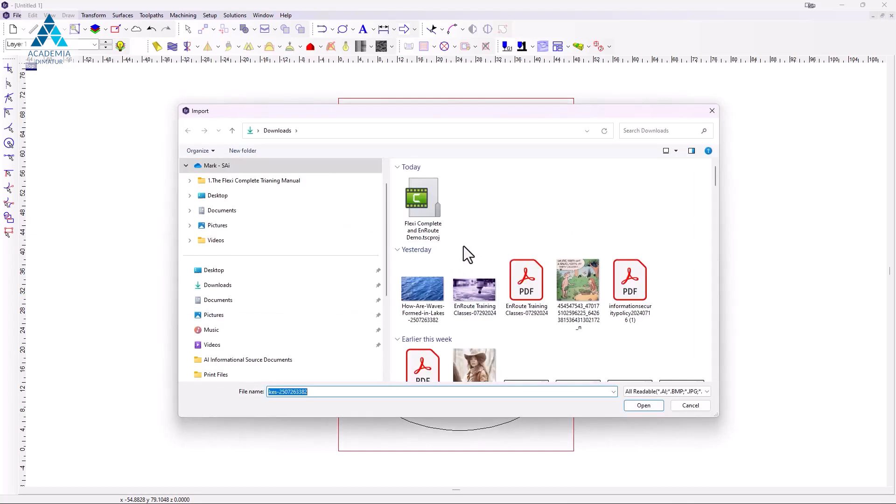
double_click(420, 292)
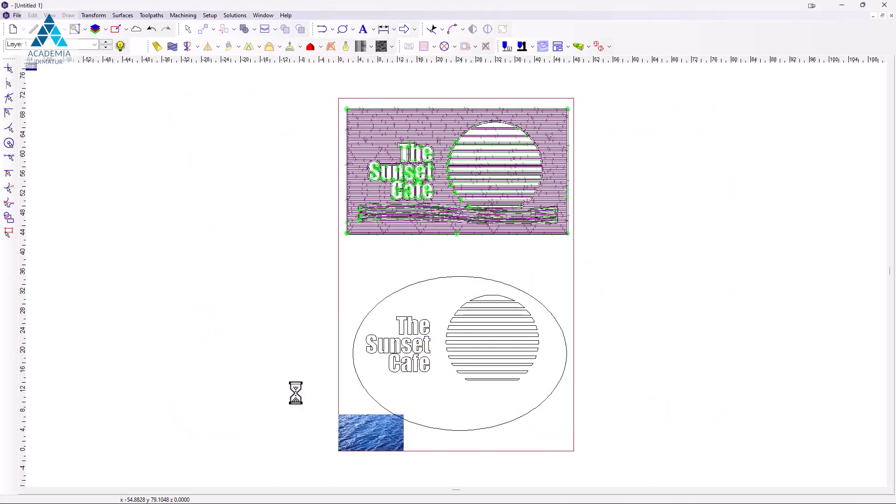
- Move and stretch the water image to about 49.1 by 11.9 in so it spans the lower part of the ellipse
drag(377, 437, 469, 441)
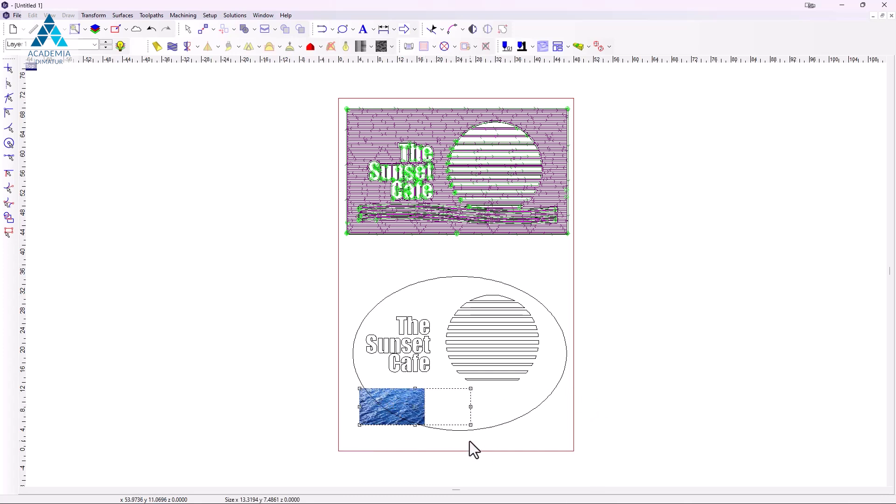
drag(470, 407, 601, 404)
drag(480, 425, 481, 447)
drag(547, 420, 535, 414)
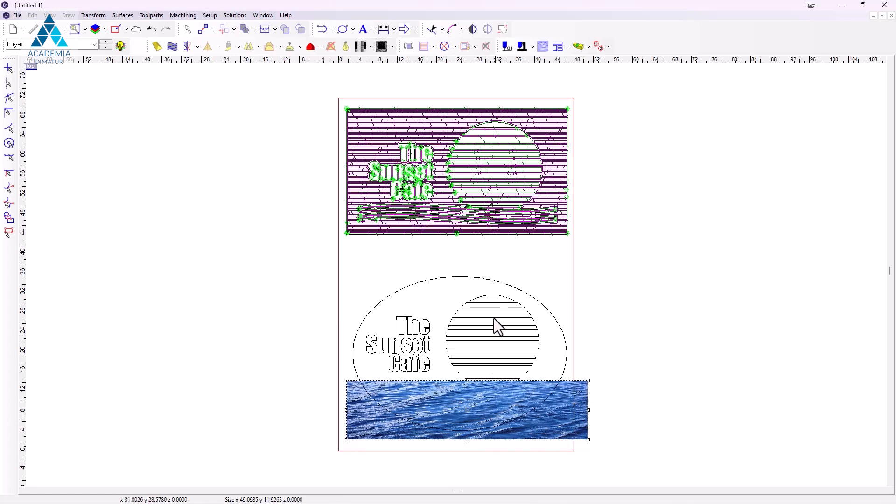
click(701, 307)
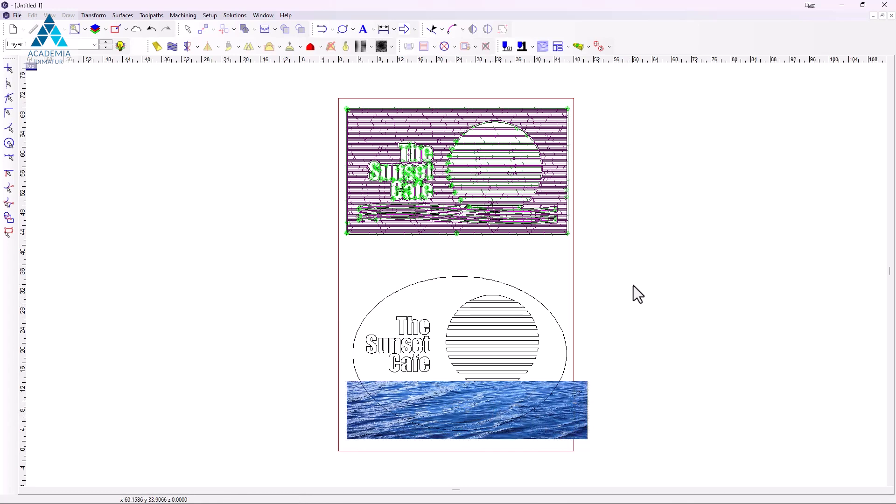
- Create a rounded Normal relief from the ellipse with base 0, resolution 50 and a 30° angle, and display it rendered
click(564, 337)
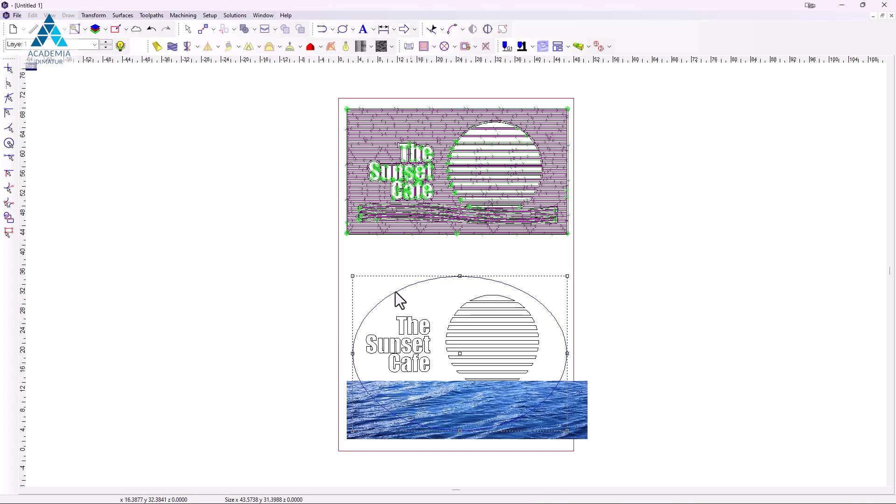
click(155, 47)
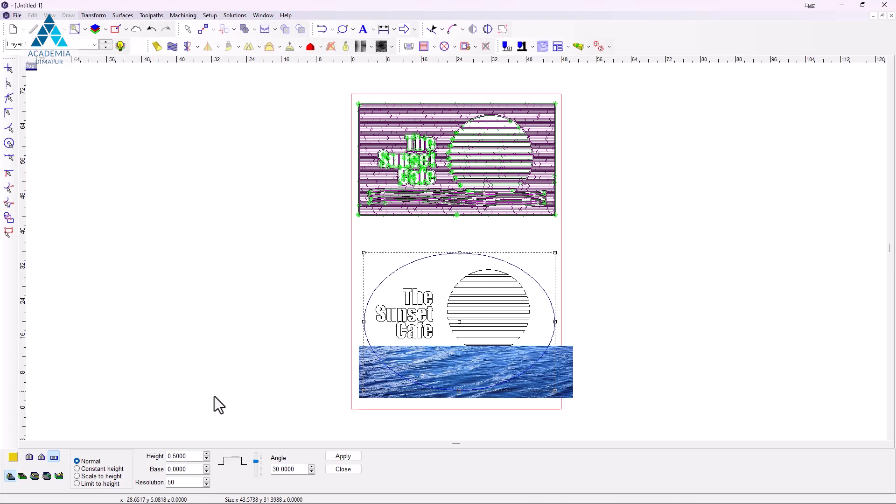
click(29, 457)
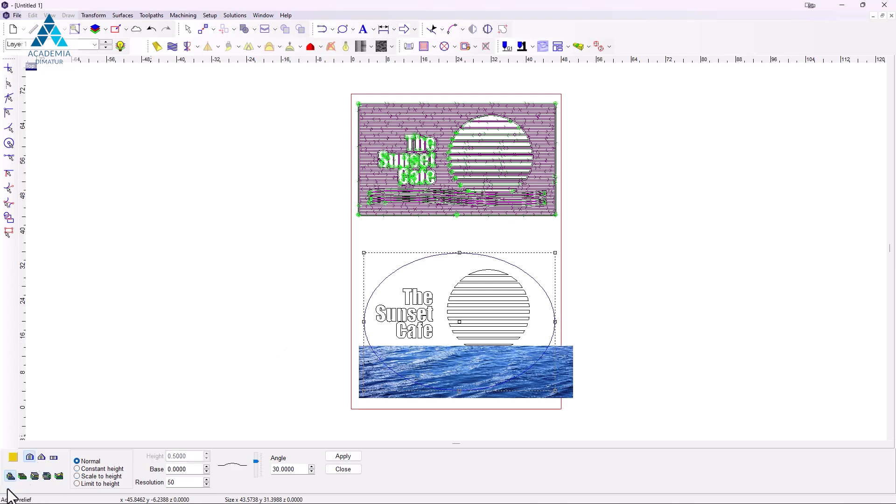
click(354, 457)
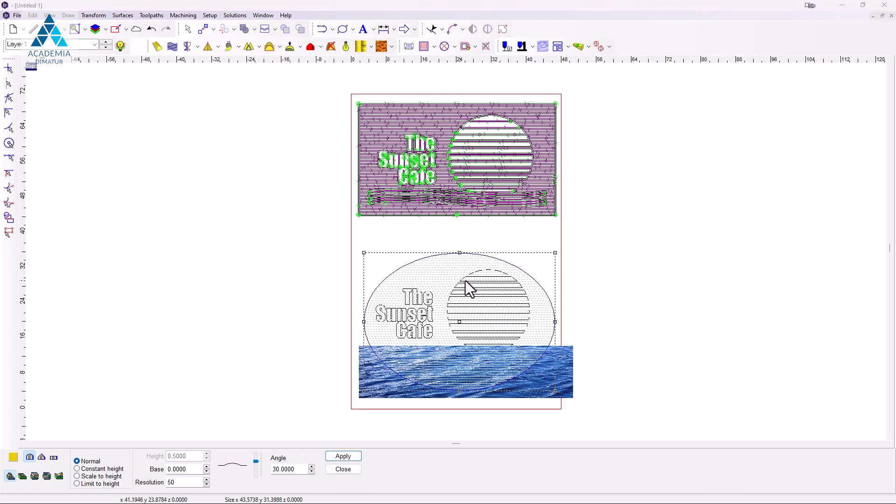
click(346, 47)
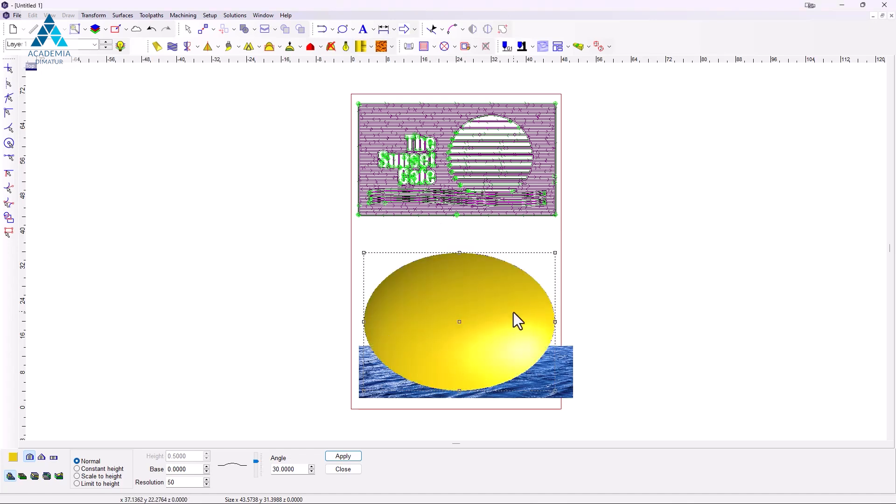
- Inspect the domed ellipse relief from the top, front, right and perspective, and return to the top view alone
click(31, 67)
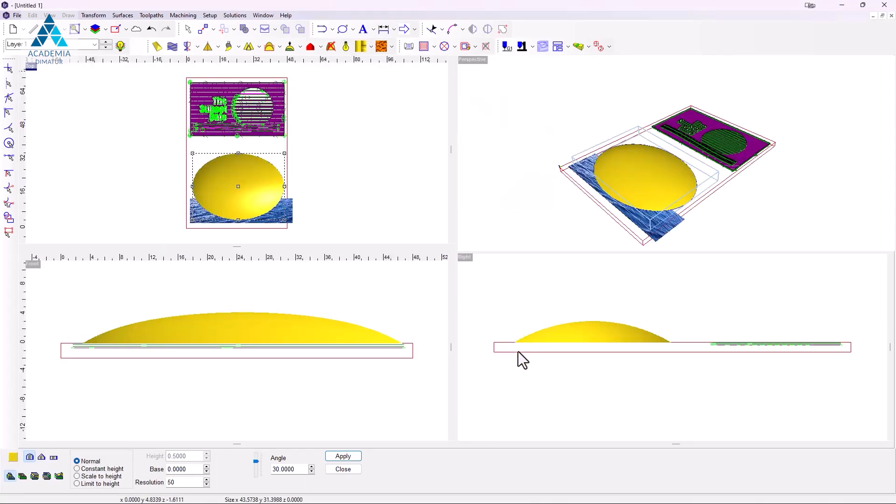
double_click(30, 67)
click(633, 389)
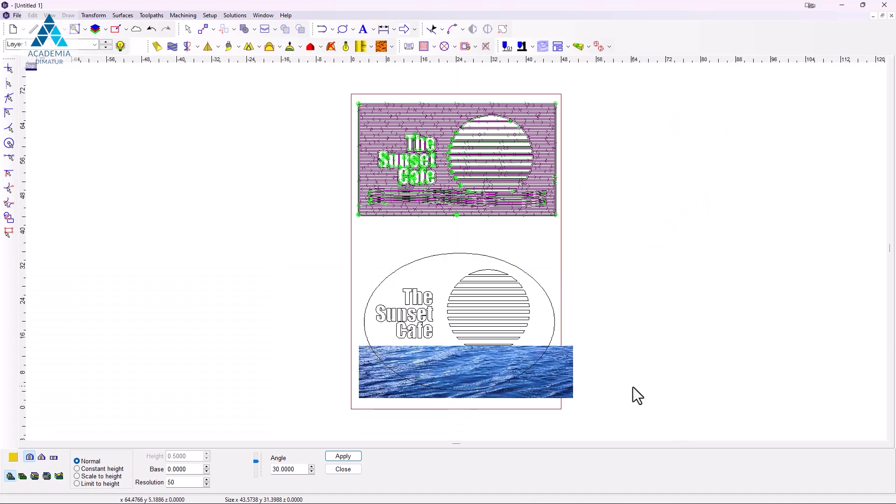
- Apply the water image as a bitmap texture to the ellipse relief with a height of 0.3 and no colour
click(554, 331)
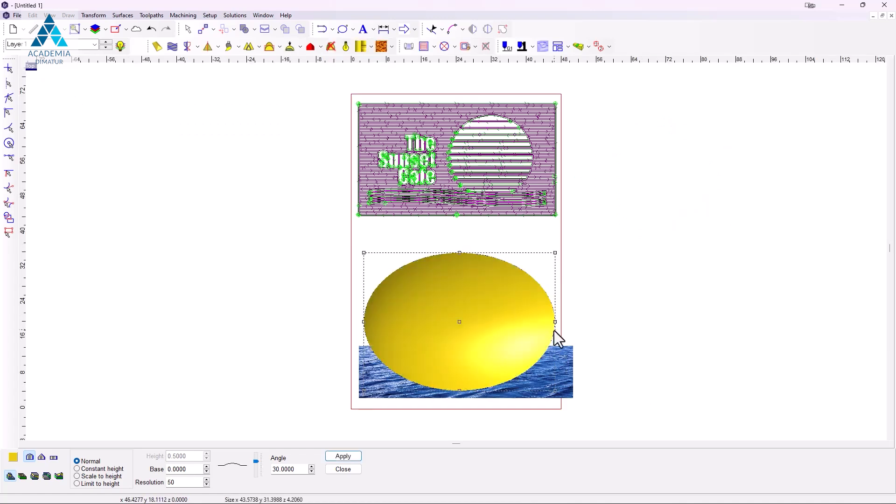
shift+click(567, 381)
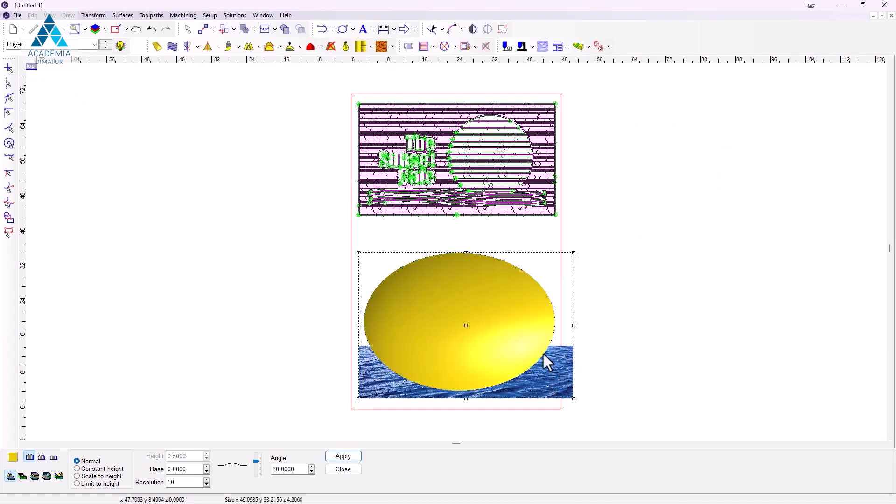
click(123, 15)
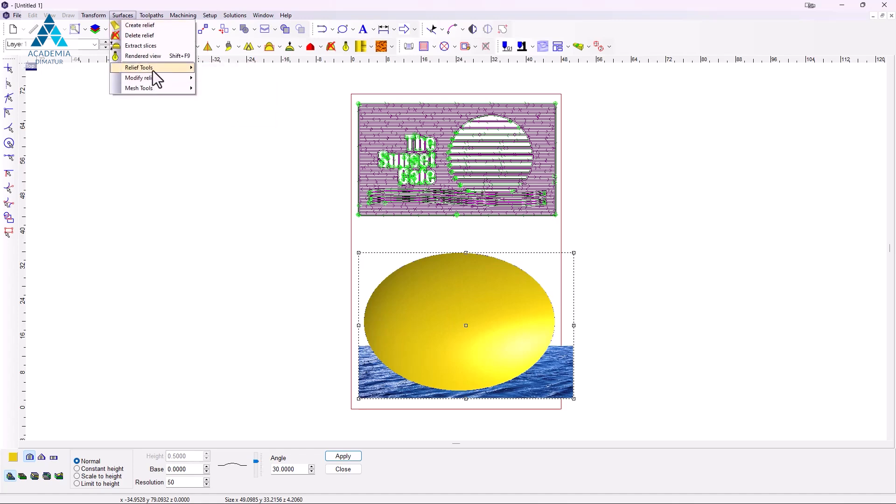
mouse_move(157, 70)
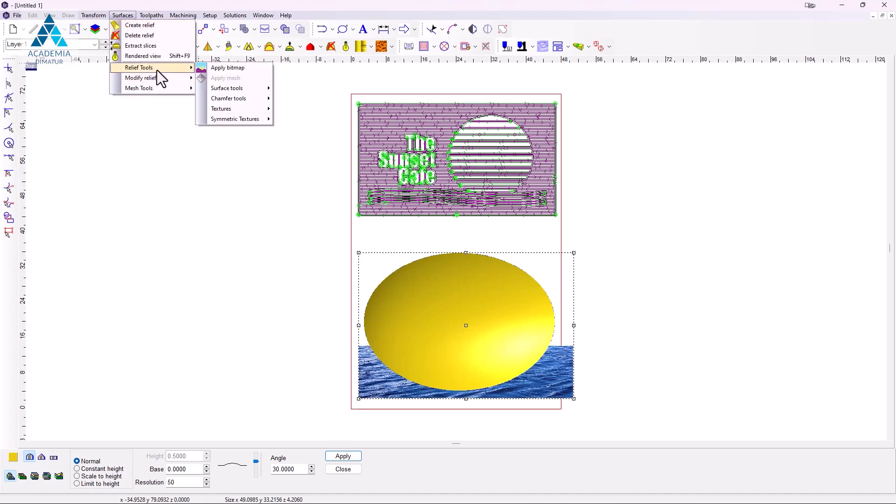
click(218, 68)
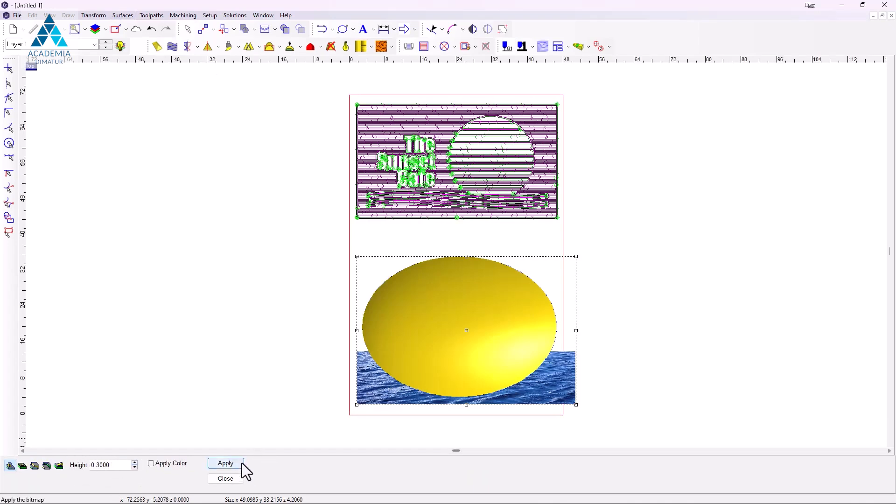
click(230, 464)
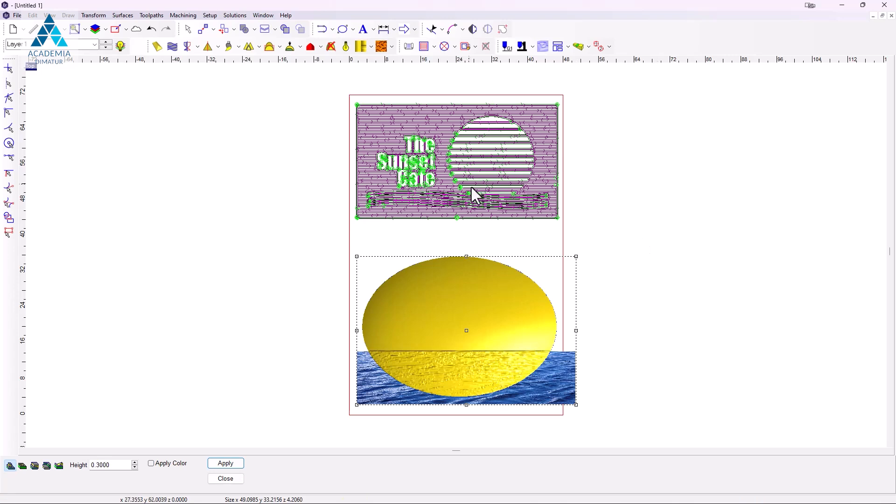
- Delete the water image and check the lettering and sun contours in wireframe before restoring the rendered display
click(660, 310)
click(567, 398)
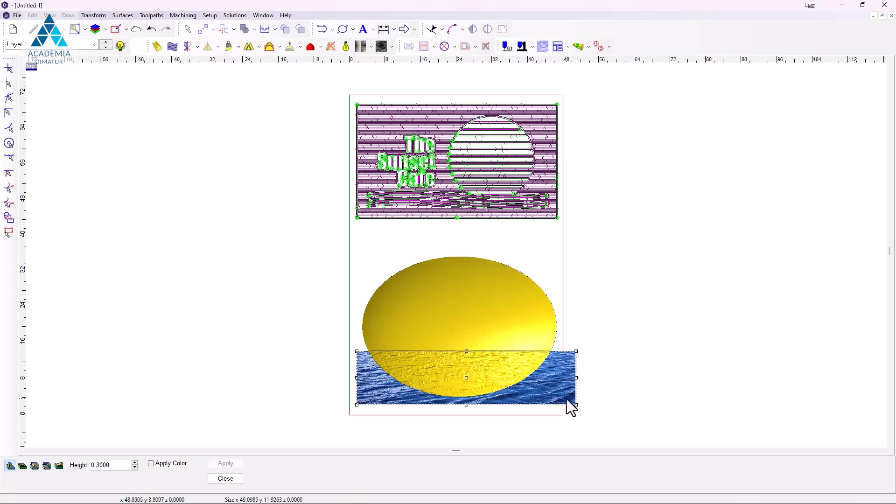
key(Delete)
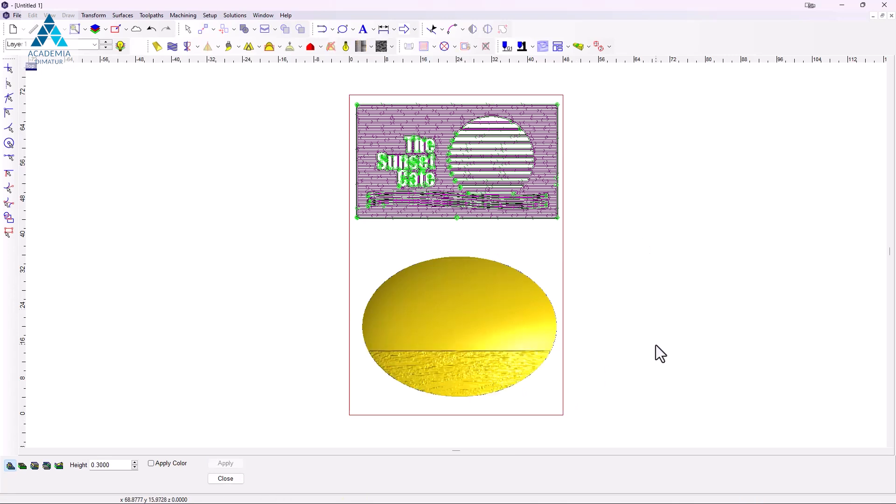
click(344, 47)
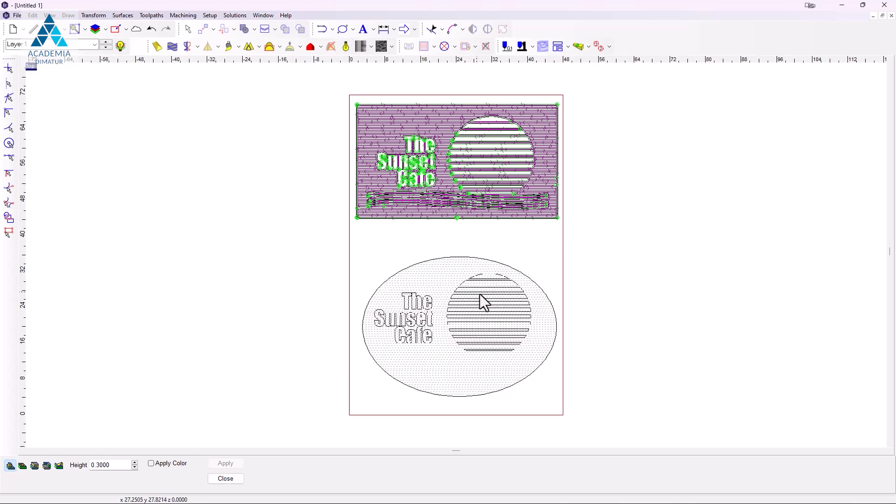
click(345, 47)
- Add a flat Normal relief from the lettering and sun contours onto the ellipse relief with height 0.5, base 0 and resolution 50
drag(580, 410, 340, 230)
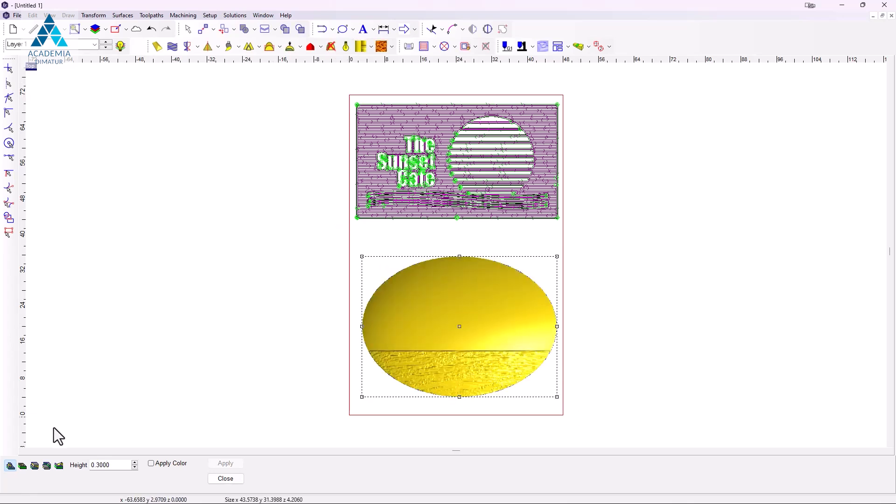
click(156, 48)
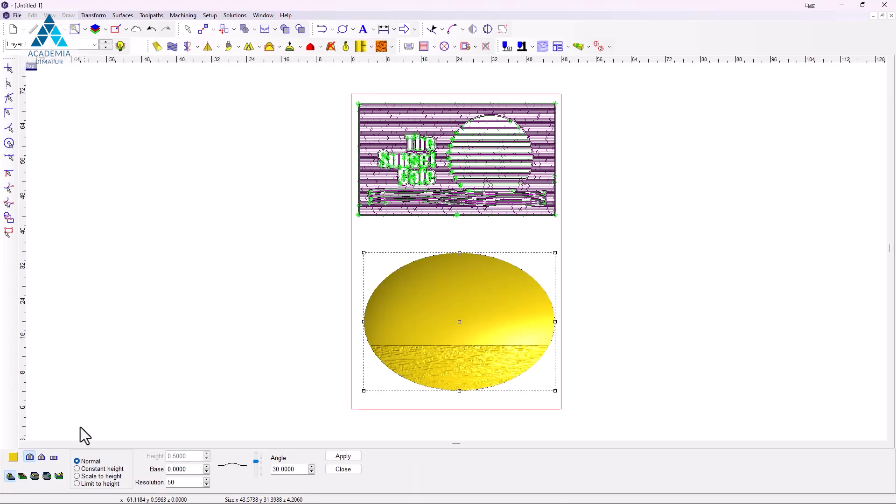
click(53, 458)
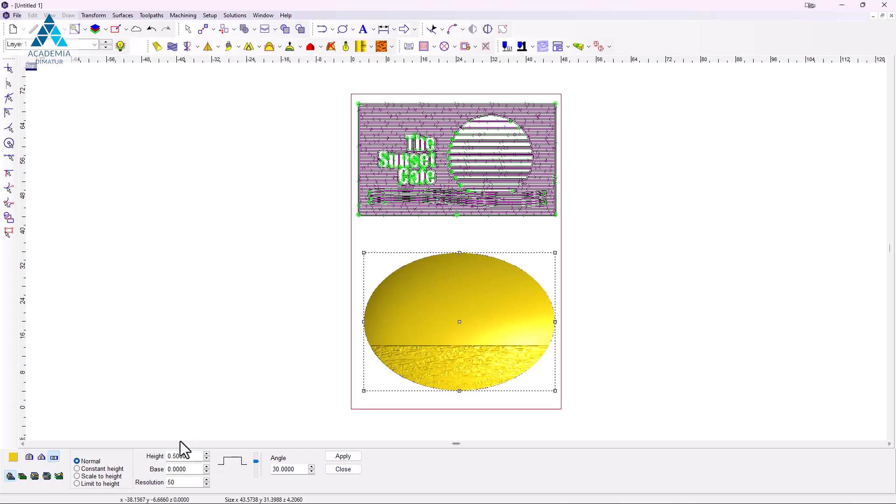
click(350, 456)
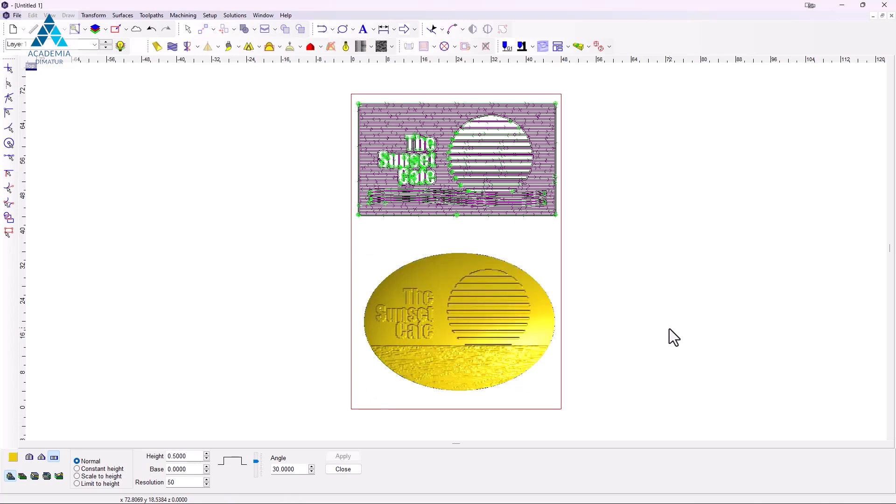
- Smooth the combined lettering, sun and water relief with the smoothing radius and power both set above mid-range
scroll(478, 340, up, 1)
scroll(477, 342, up, 2)
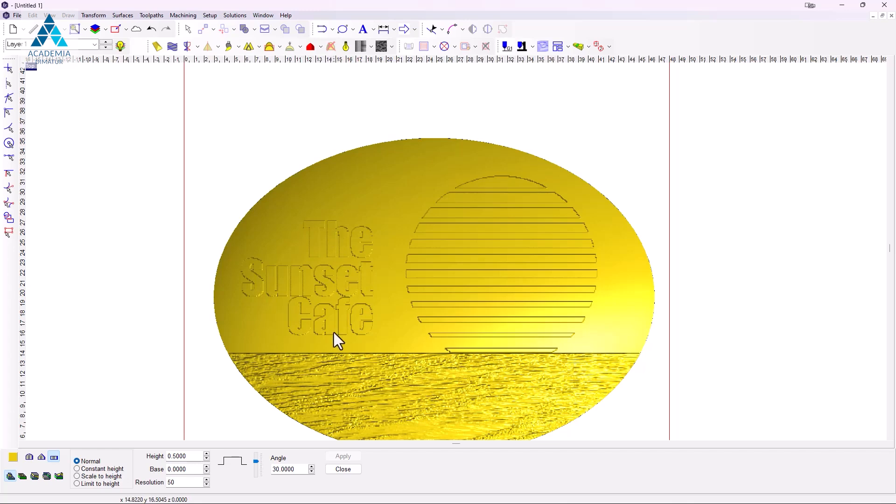
scroll(371, 300, up, 1)
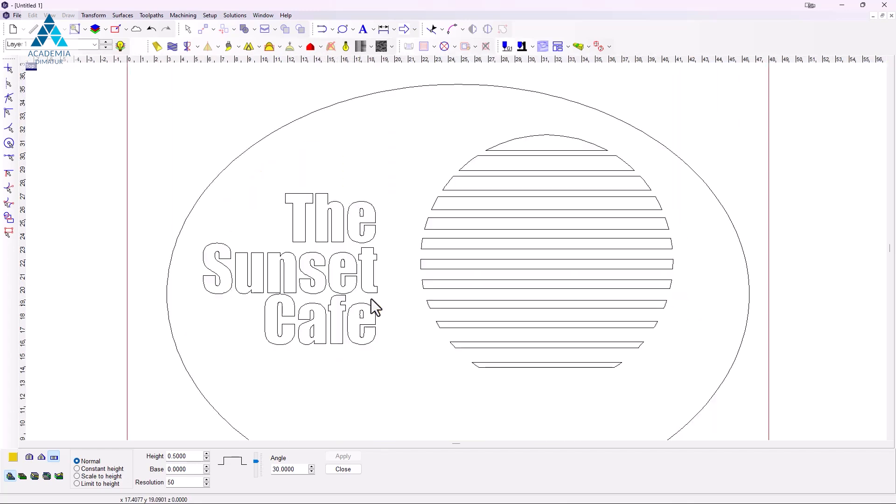
scroll(371, 299, up, 1)
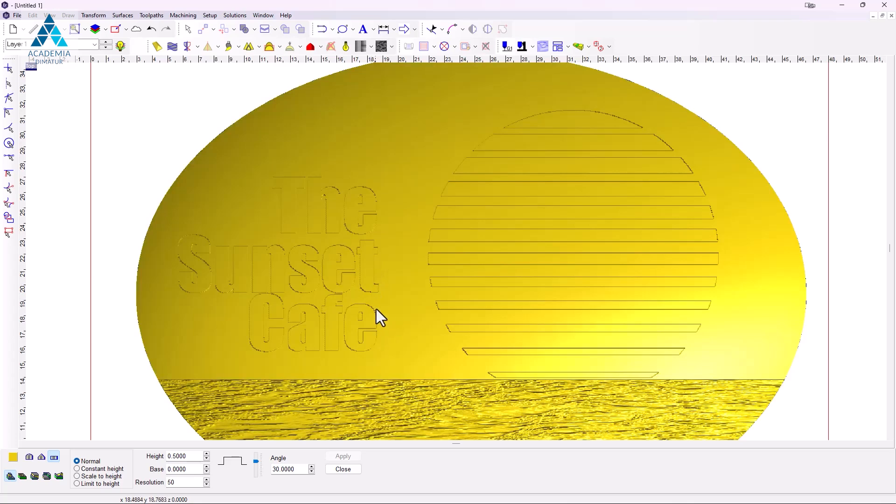
scroll(334, 190, down, 1)
scroll(390, 236, down, 1)
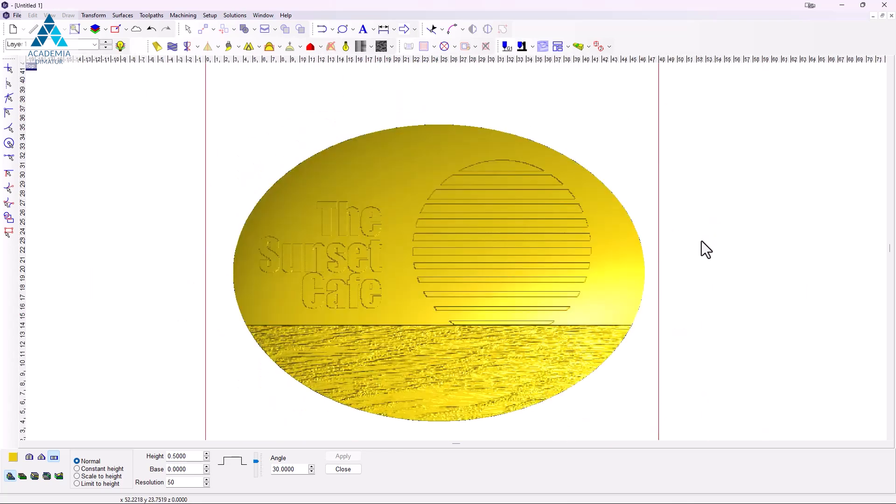
click(642, 292)
click(441, 273)
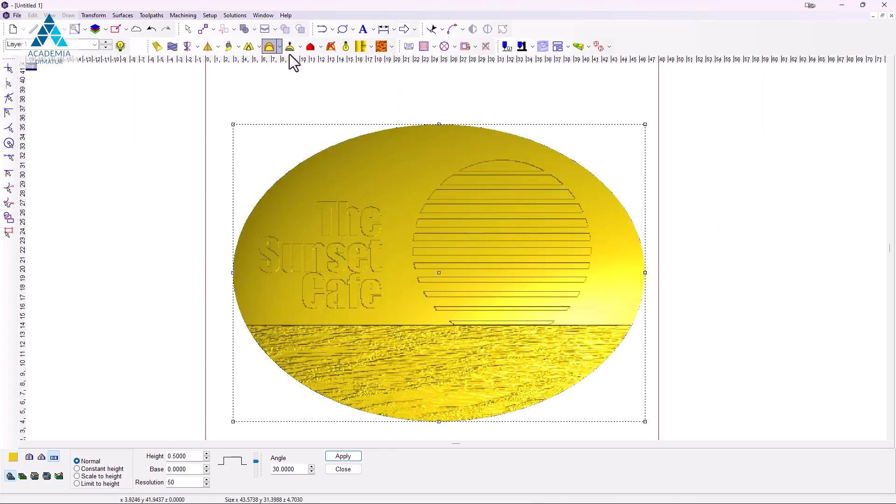
click(279, 47)
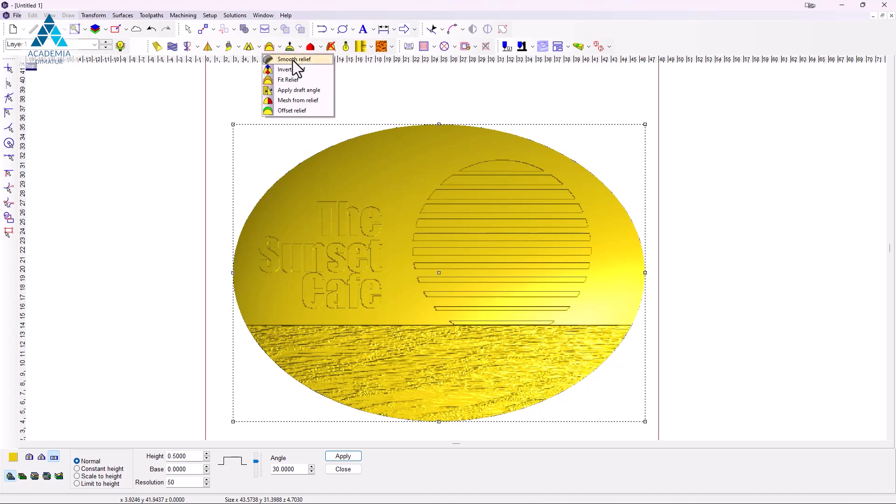
click(293, 60)
click(99, 479)
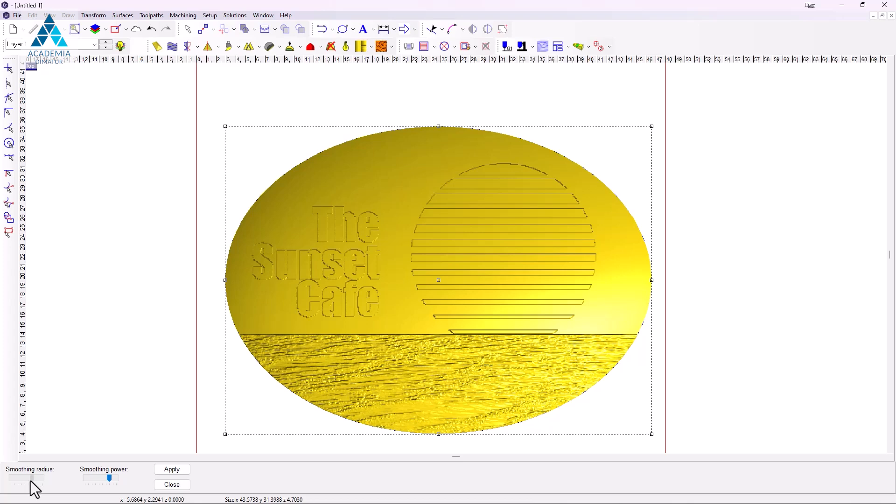
click(170, 469)
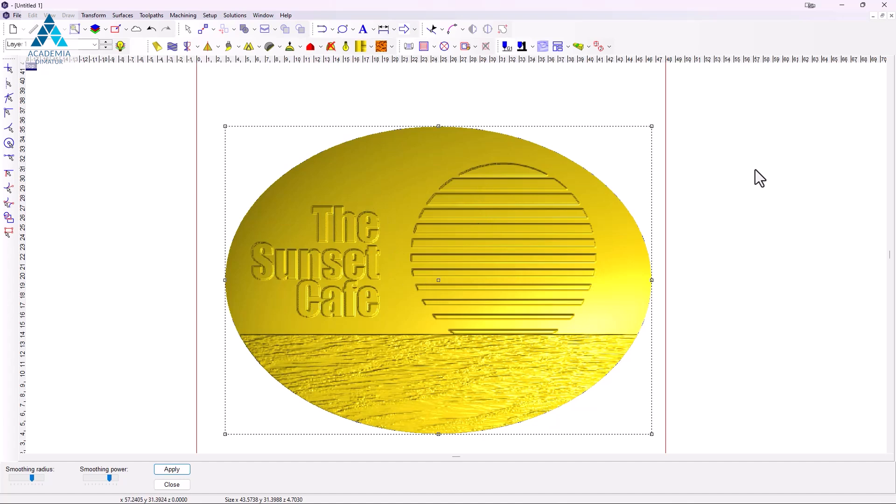
click(179, 484)
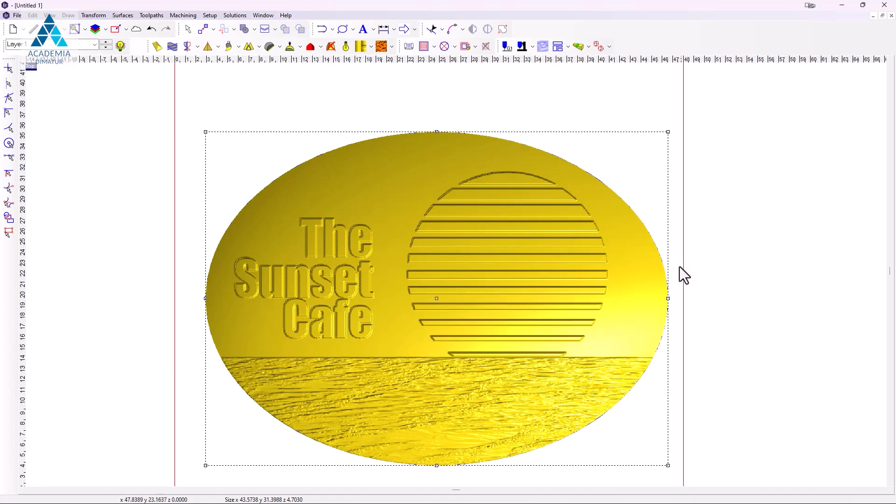
- Fit the smoothed relief within the plate's thickness using Fit Relief, with the four views displayed
double_click(29, 68)
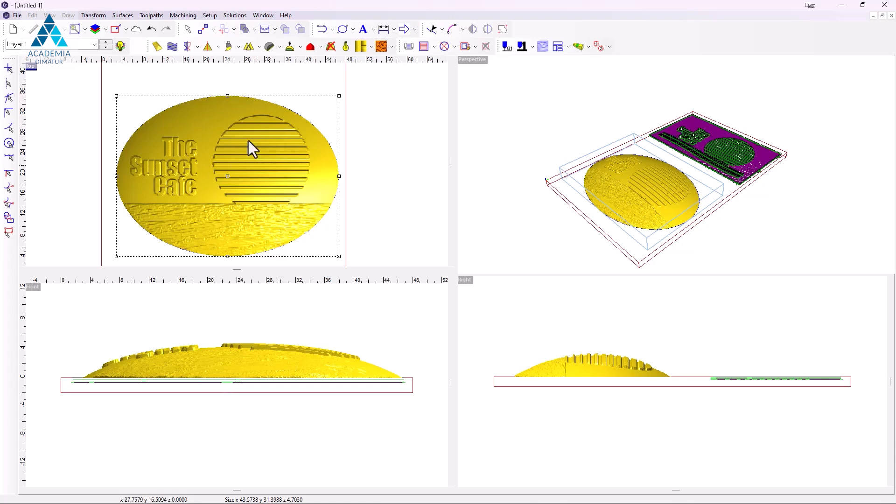
click(279, 48)
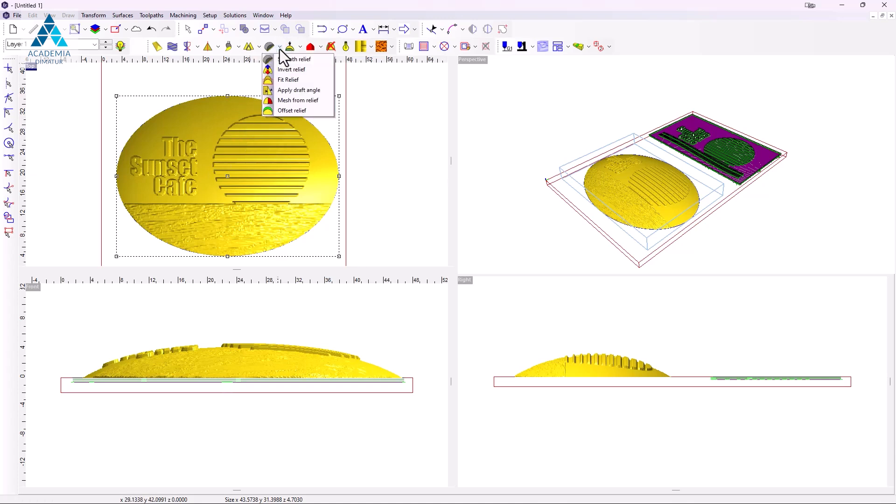
click(293, 80)
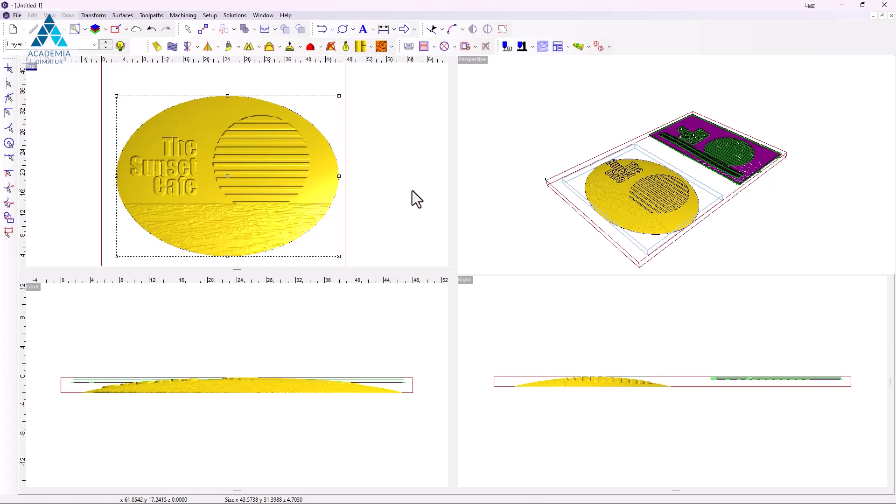
- Create an Island Fill toolpath applied to the relief surface with 3/8", 3/16" and 3/32" ball end mills, each at 2.1 depth
click(434, 46)
click(433, 91)
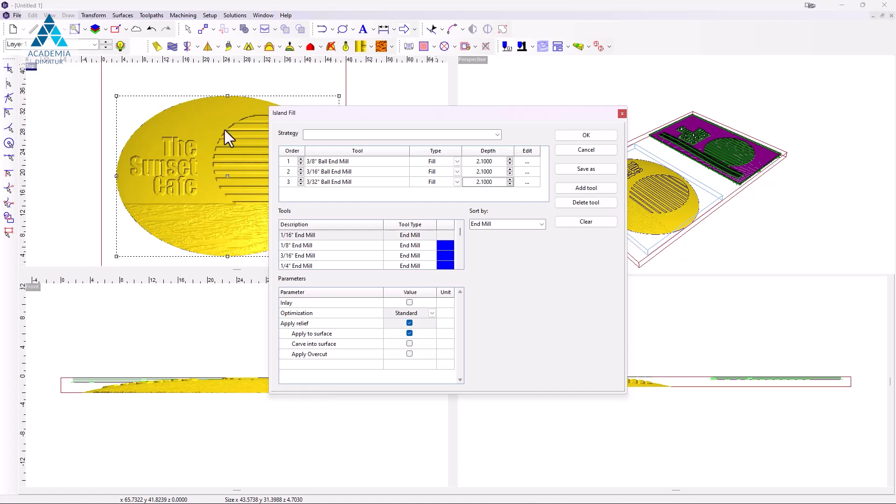
click(581, 135)
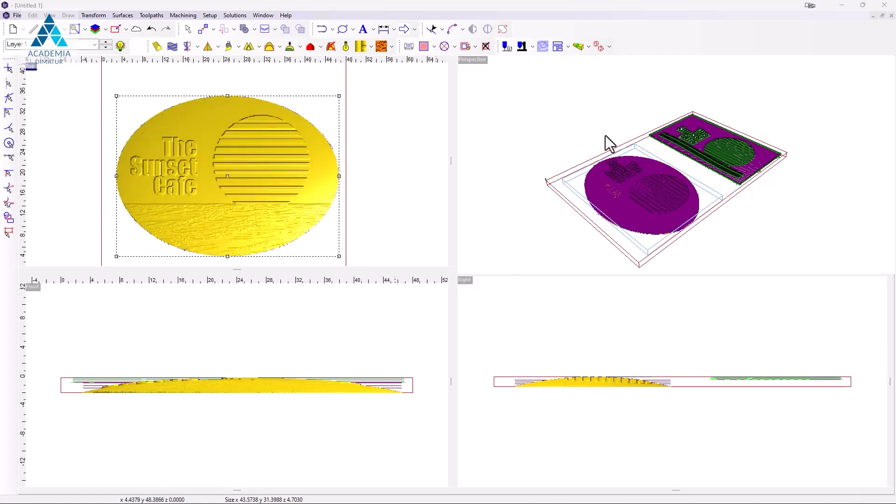
- Set up an animated 3D simulation of the toolpaths at 20 dpi with blue material, yellow selected cut color and no texture
click(30, 68)
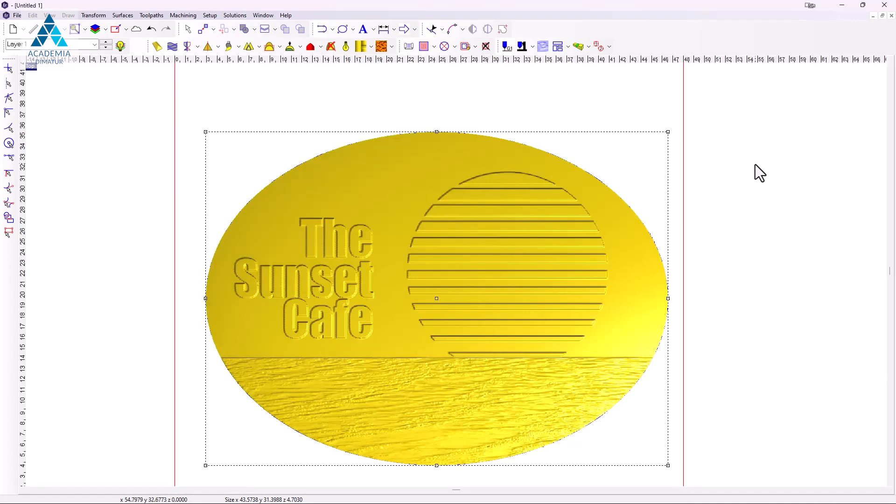
right_click(755, 164)
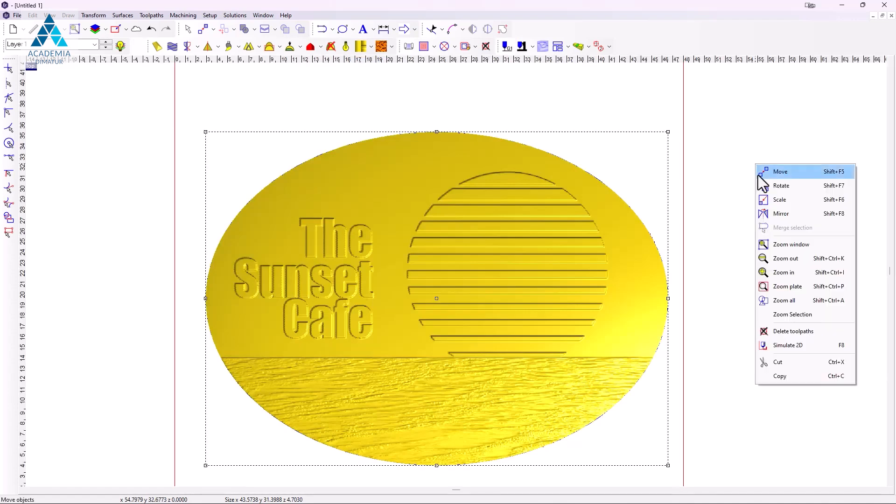
click(780, 302)
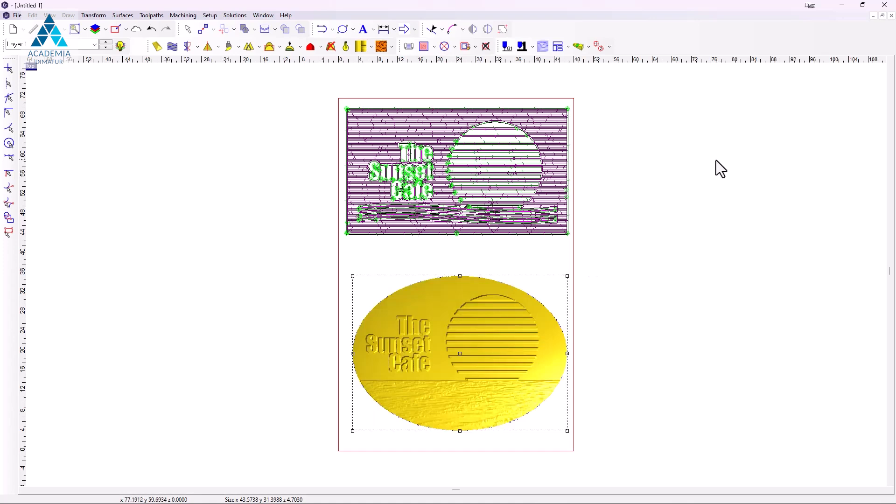
click(588, 49)
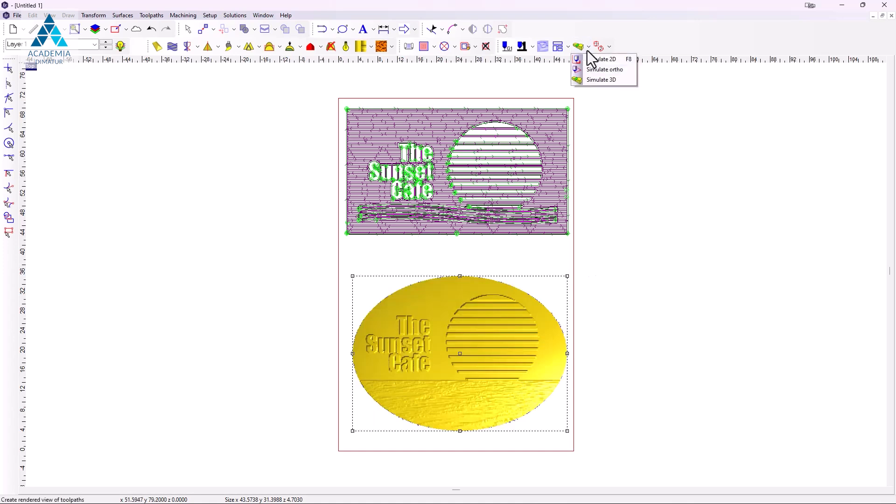
click(592, 80)
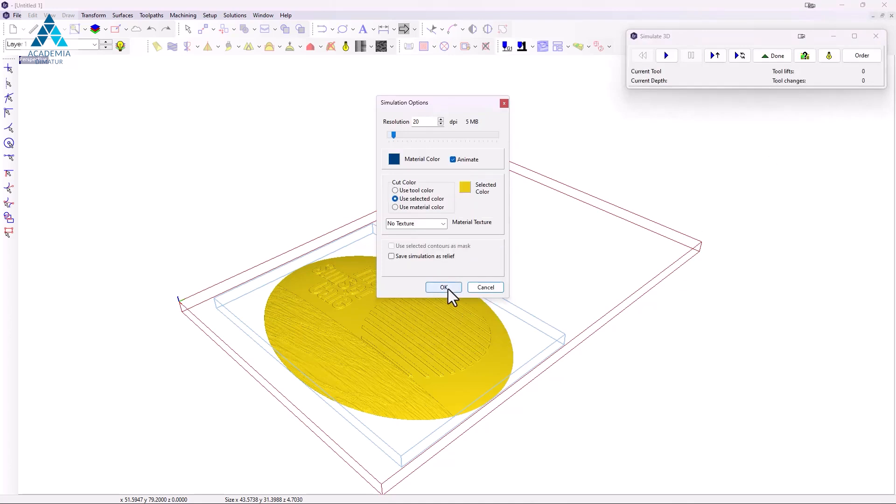
click(447, 289)
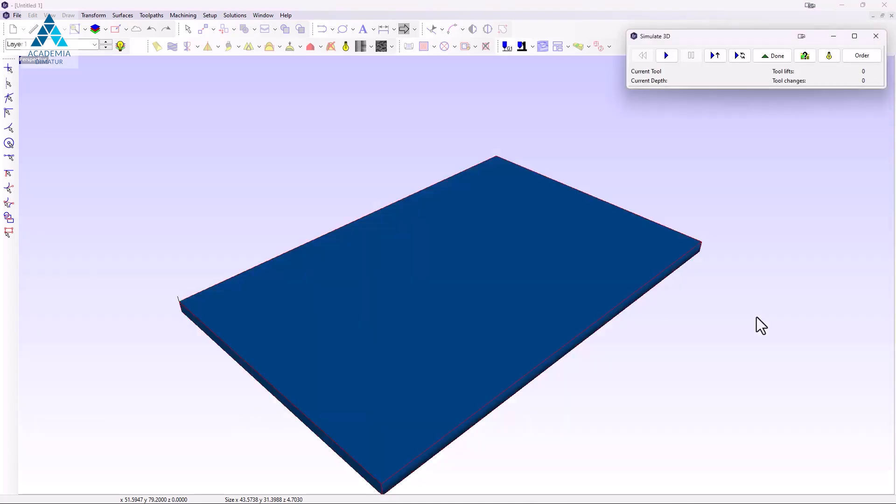
- Run the animated 3D toolpath simulation through to completion and orbit to a near-overhead view showing both carved Sunset Cafe signs
click(666, 56)
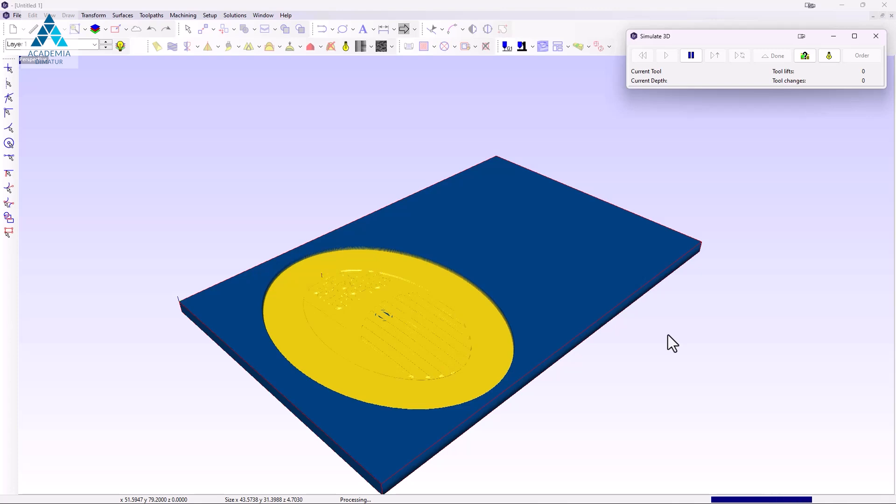
scroll(429, 346, up, 2)
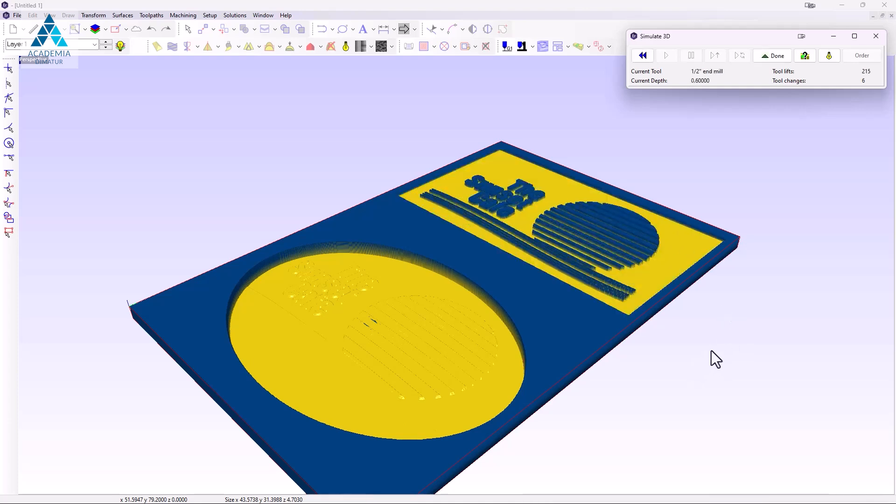
drag(718, 383, 798, 360)
drag(626, 359, 747, 437)
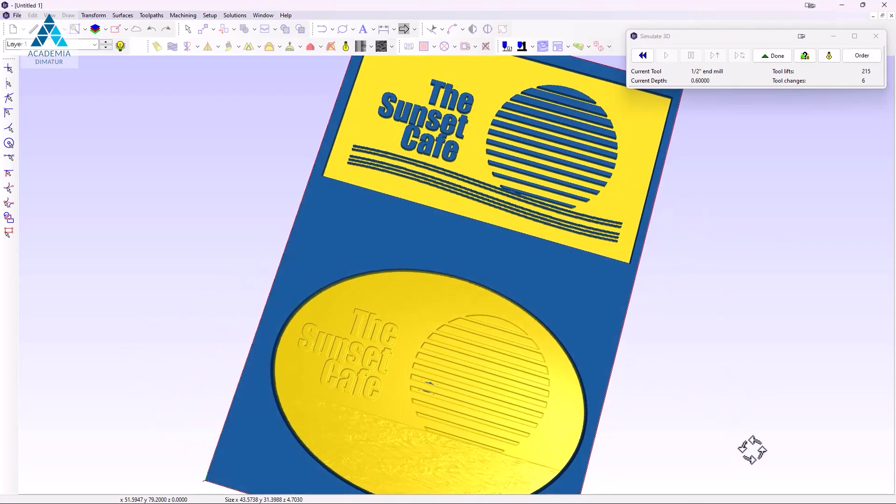
drag(654, 404, 779, 391)
scroll(740, 337, down, 1)
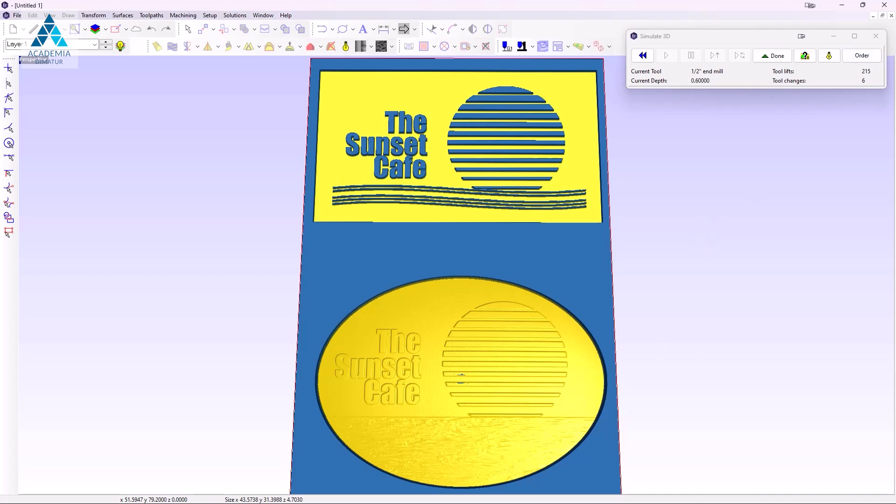
- Switch to FlexiCOMPLETE and paste the copied simulation screenshot beside the artboard with the two logos
key(alt+Tab)
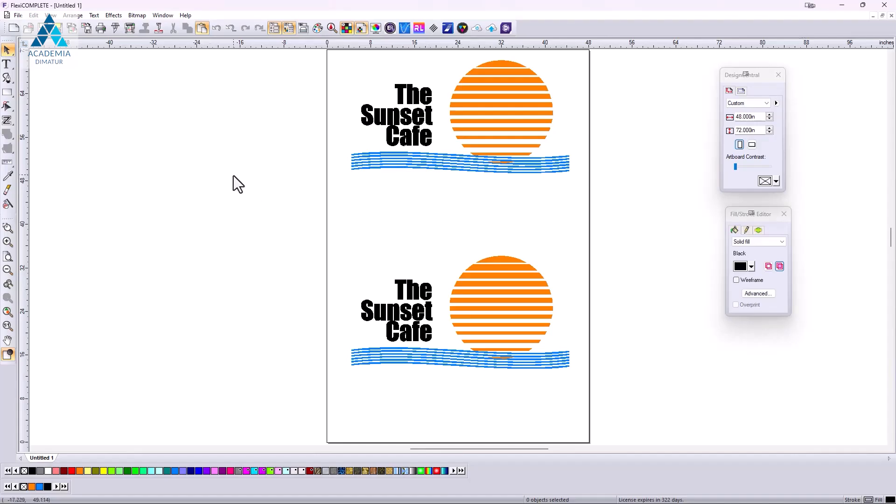
right_click(122, 140)
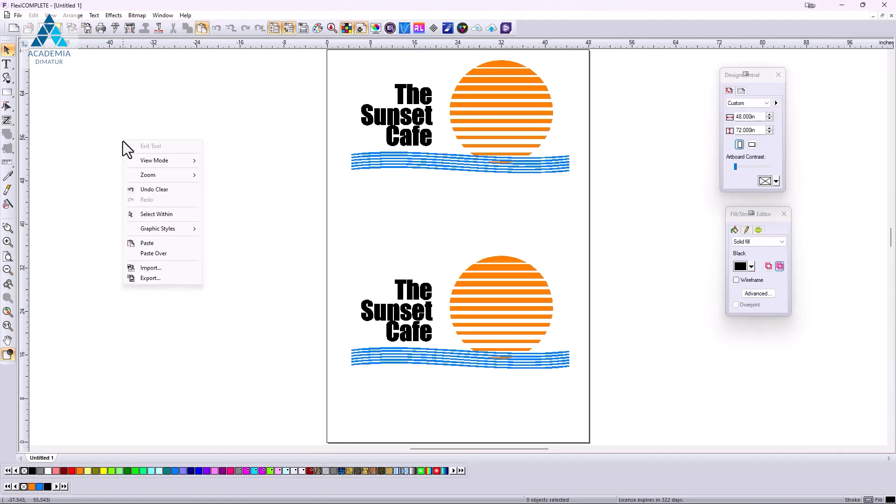
click(149, 242)
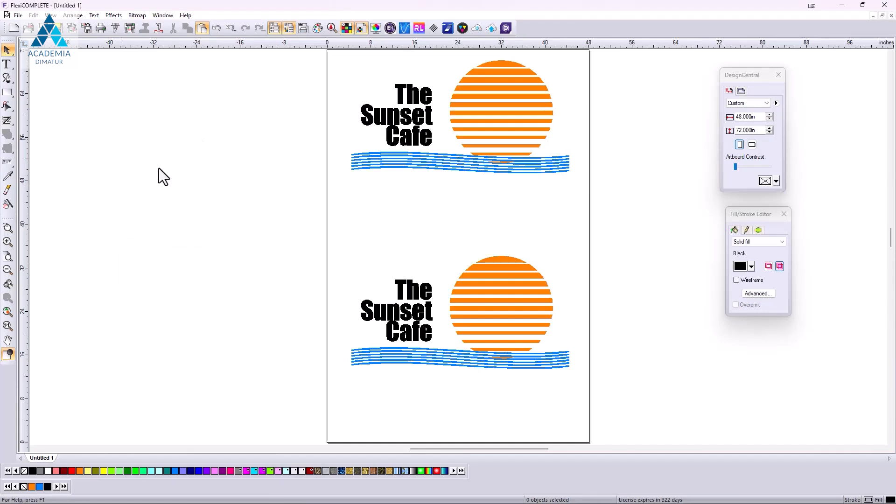
click(65, 189)
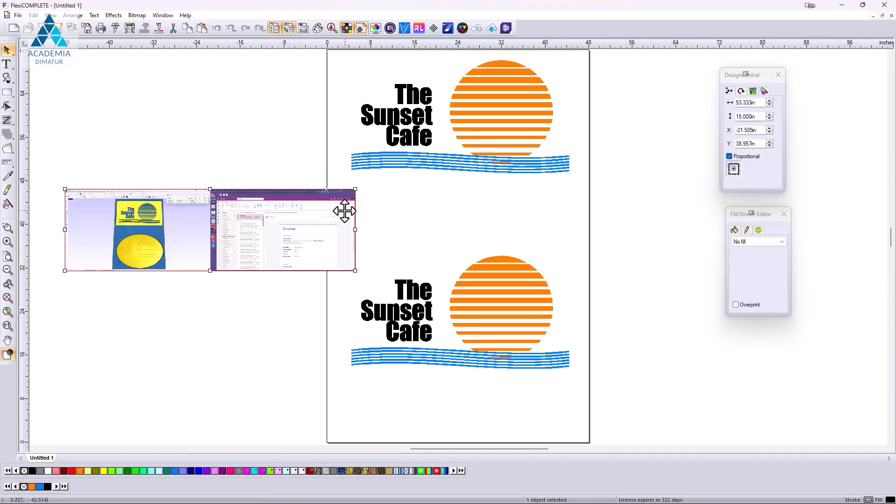
- Crop the pasted screenshot with the bitmap Crop tool to just the simulated plate, about 10.3 by 13.2 in
right_click(245, 228)
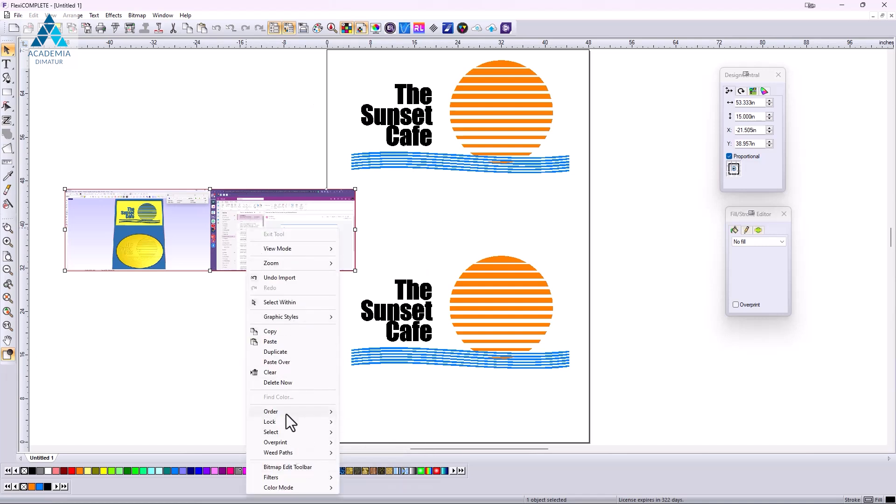
click(300, 467)
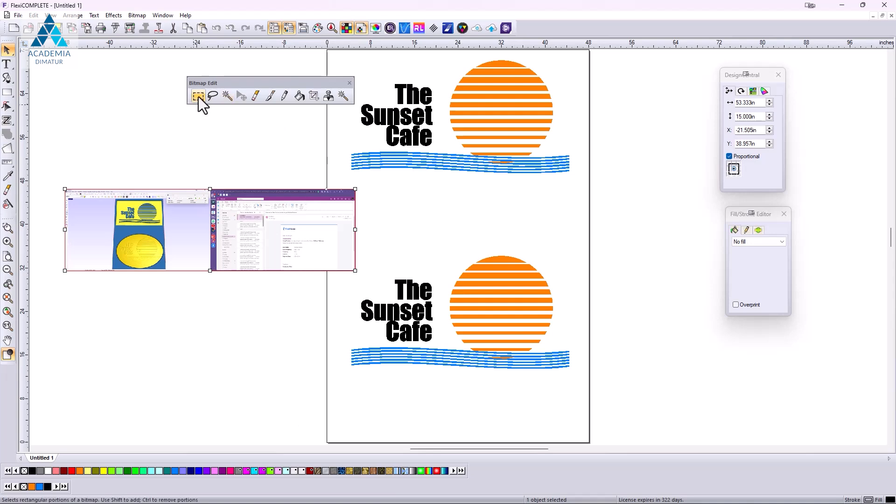
click(313, 95)
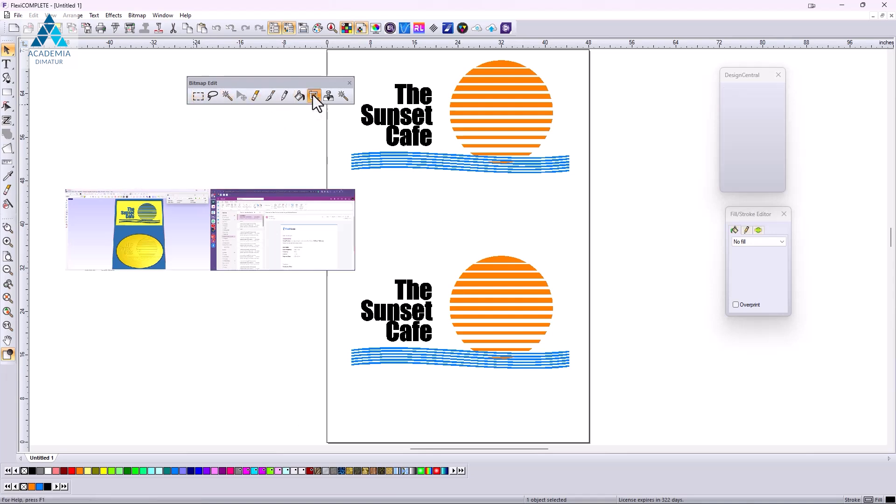
drag(113, 199, 169, 271)
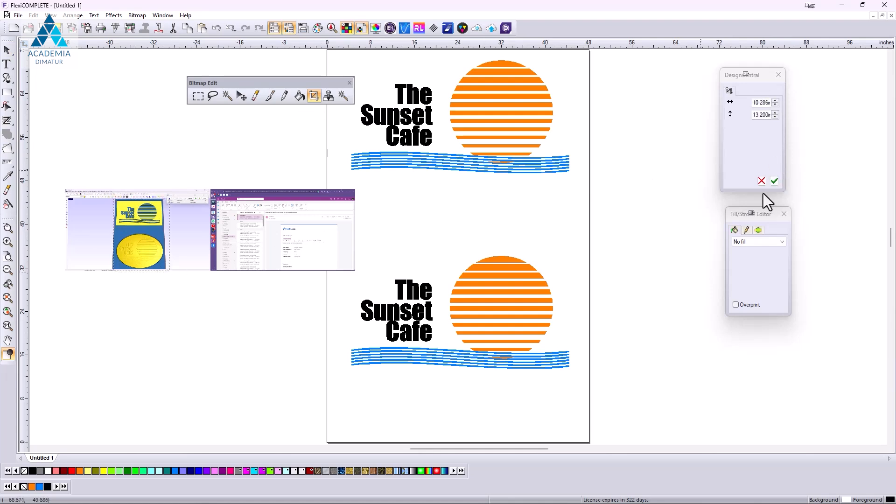
click(774, 181)
click(107, 81)
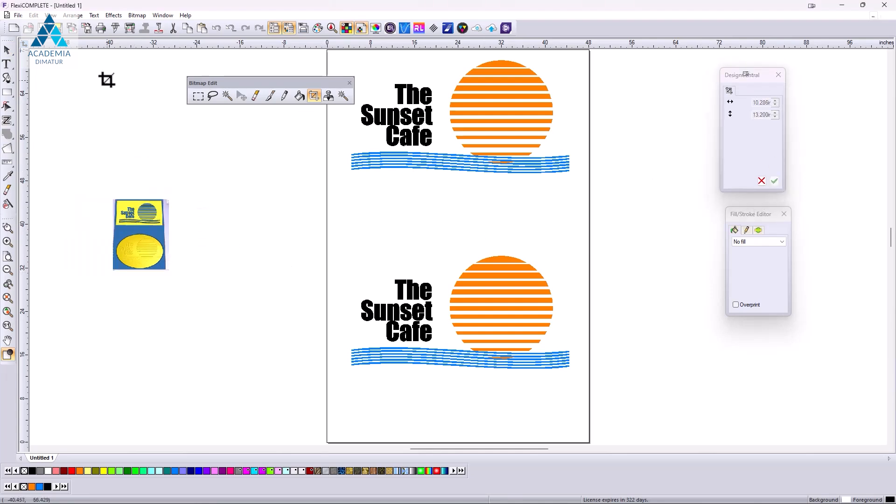
right_click(121, 95)
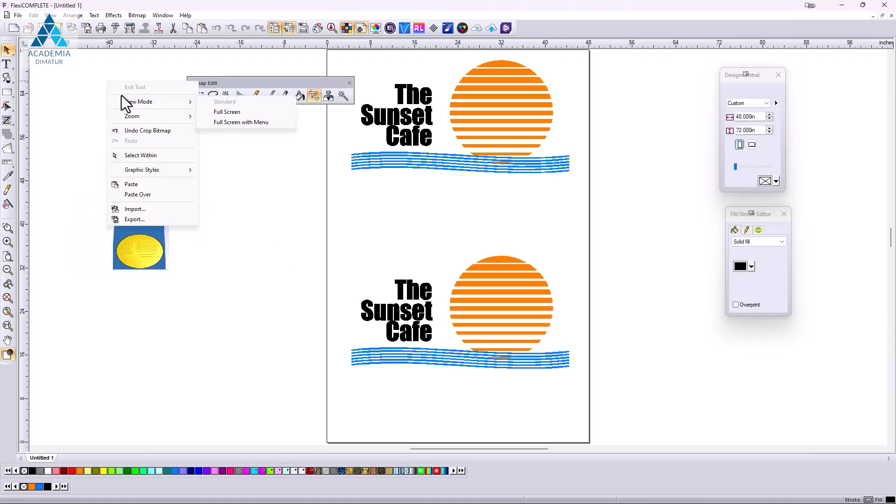
click(259, 203)
- Enlarge the cropped simulation image proportionally to about 40.6 by 52 in, place it beside the artboard, and close the bitmap editing tools
click(130, 225)
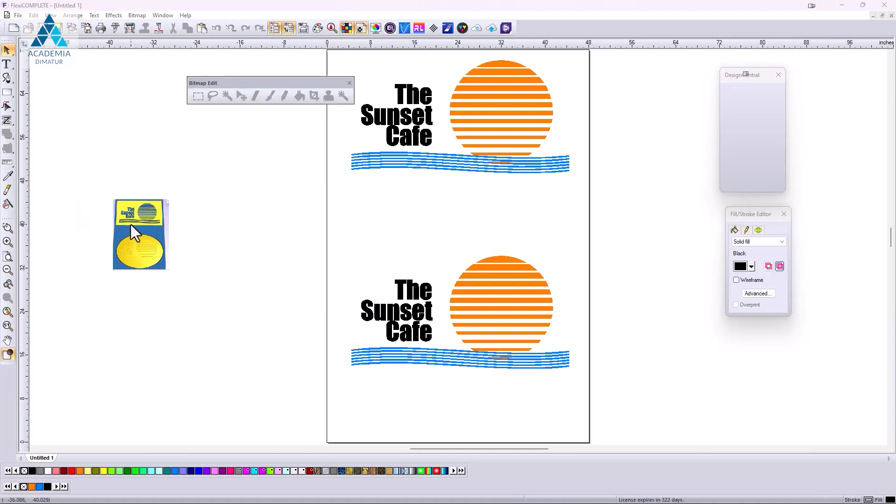
drag(130, 224, 117, 77)
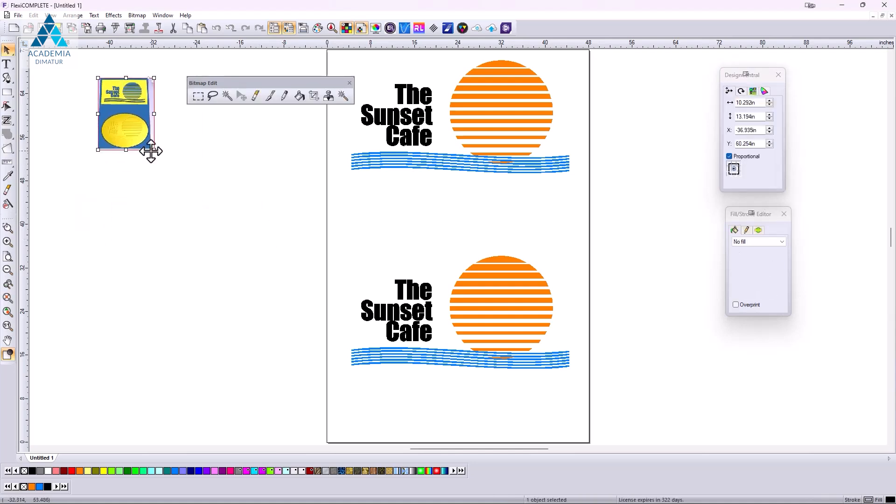
drag(151, 149, 319, 361)
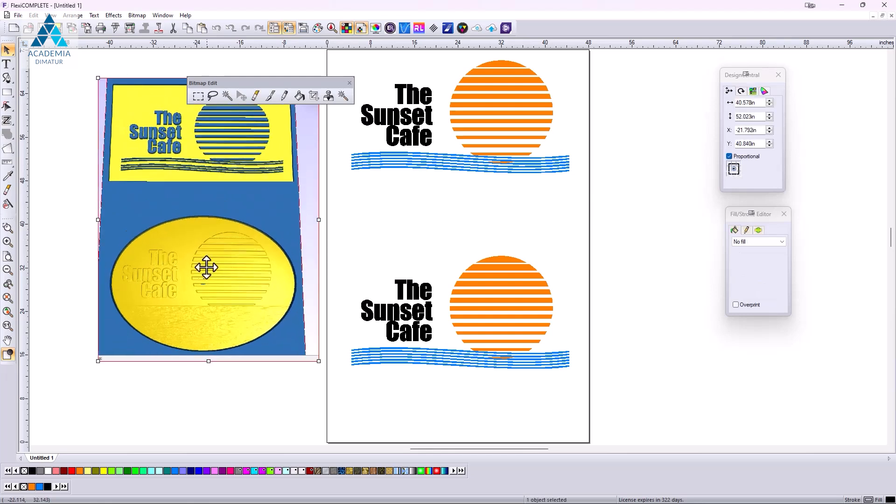
drag(216, 265, 216, 260)
click(704, 376)
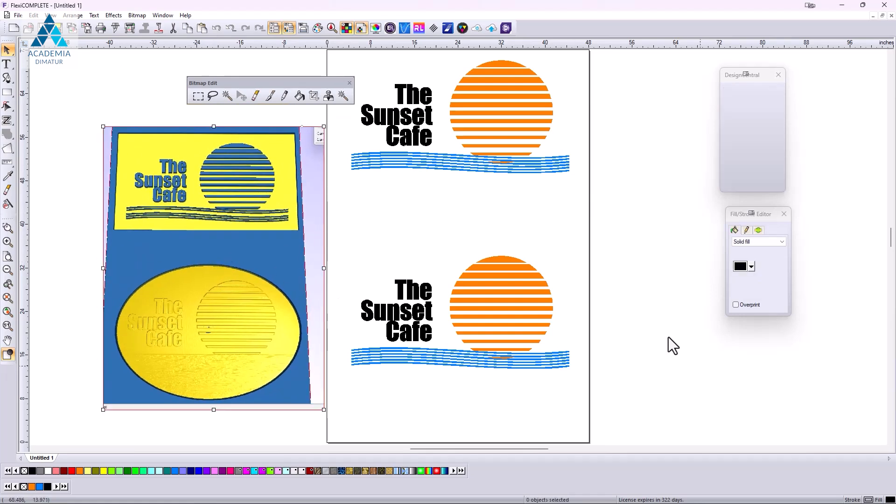
click(349, 83)
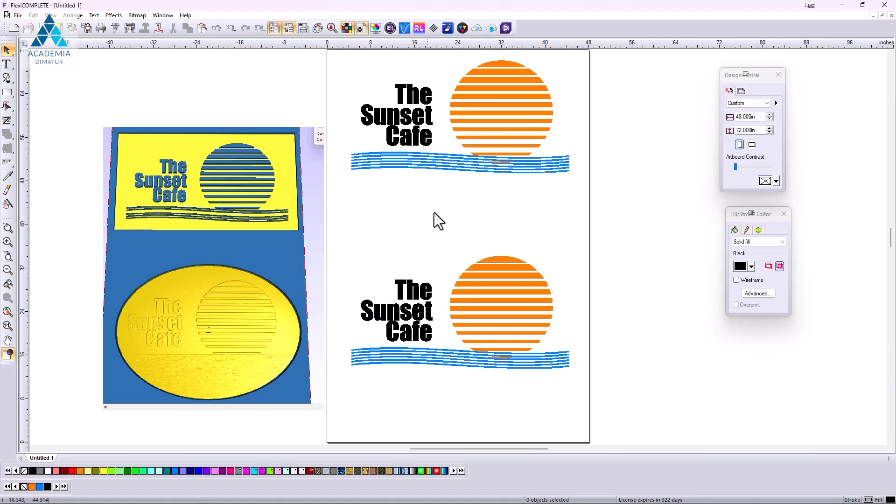
- Start sending the document with the logos and simulation image to the approval tool, with nothing selected
drag(349, 228, 586, 405)
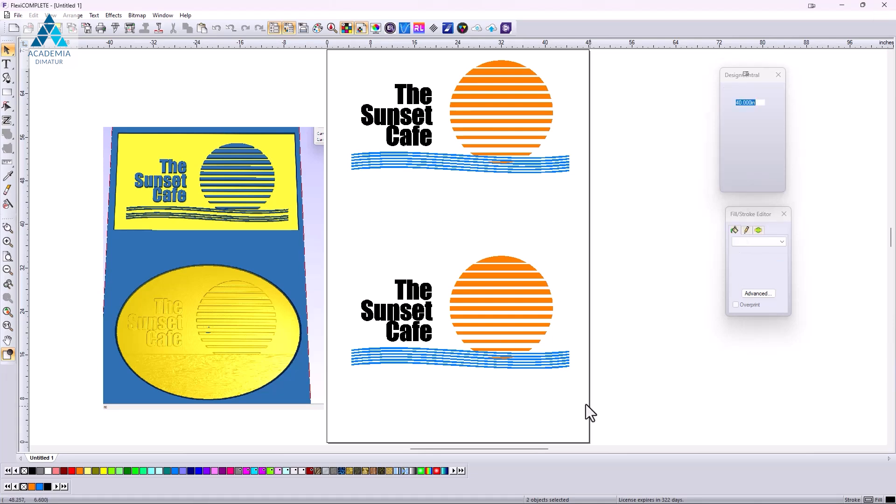
click(648, 359)
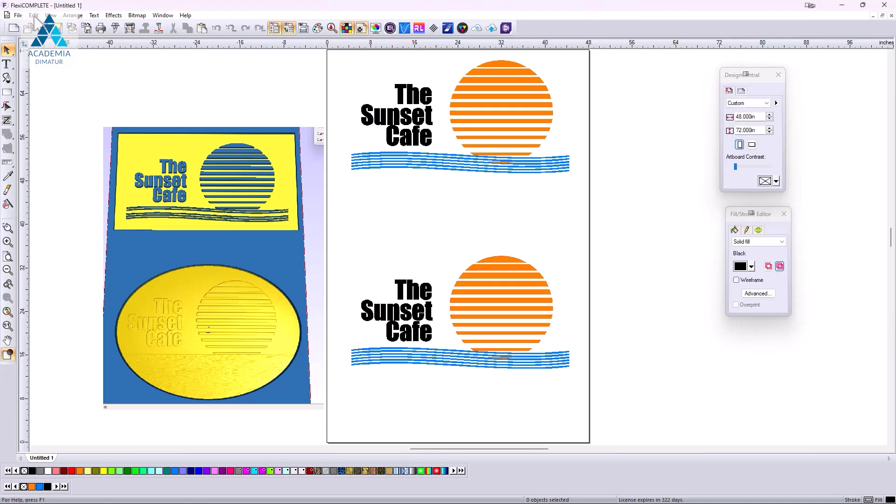
click(18, 15)
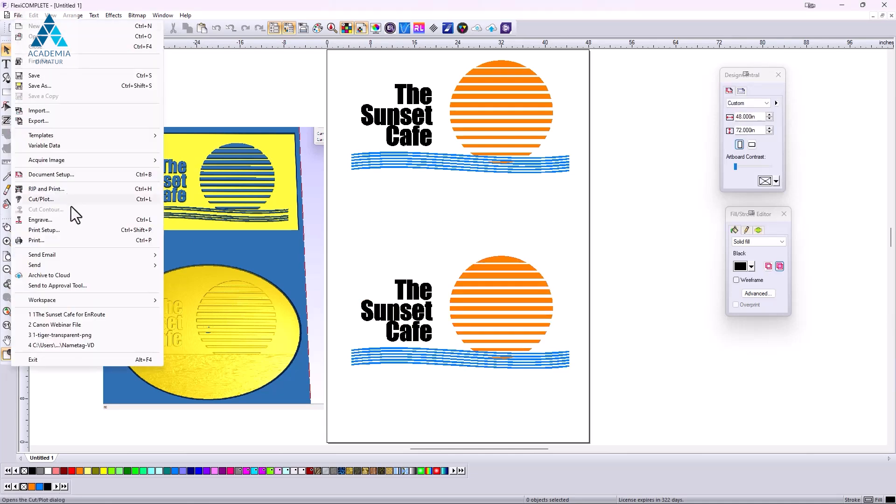
click(69, 285)
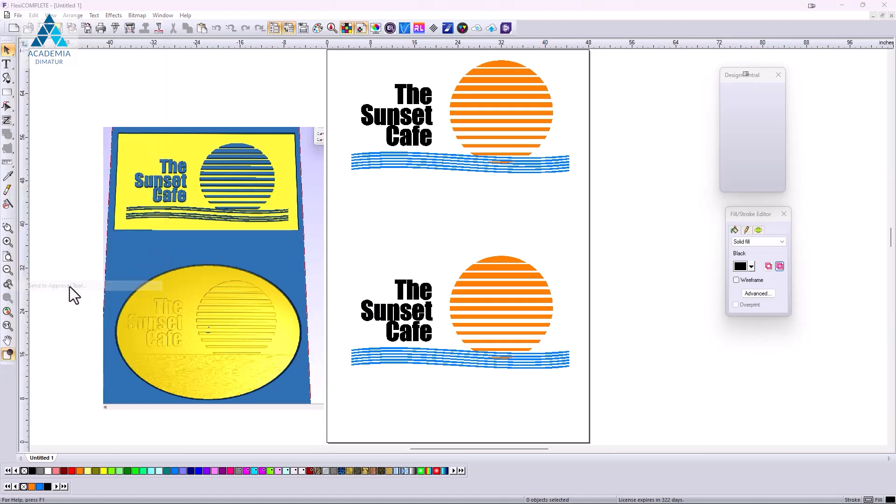